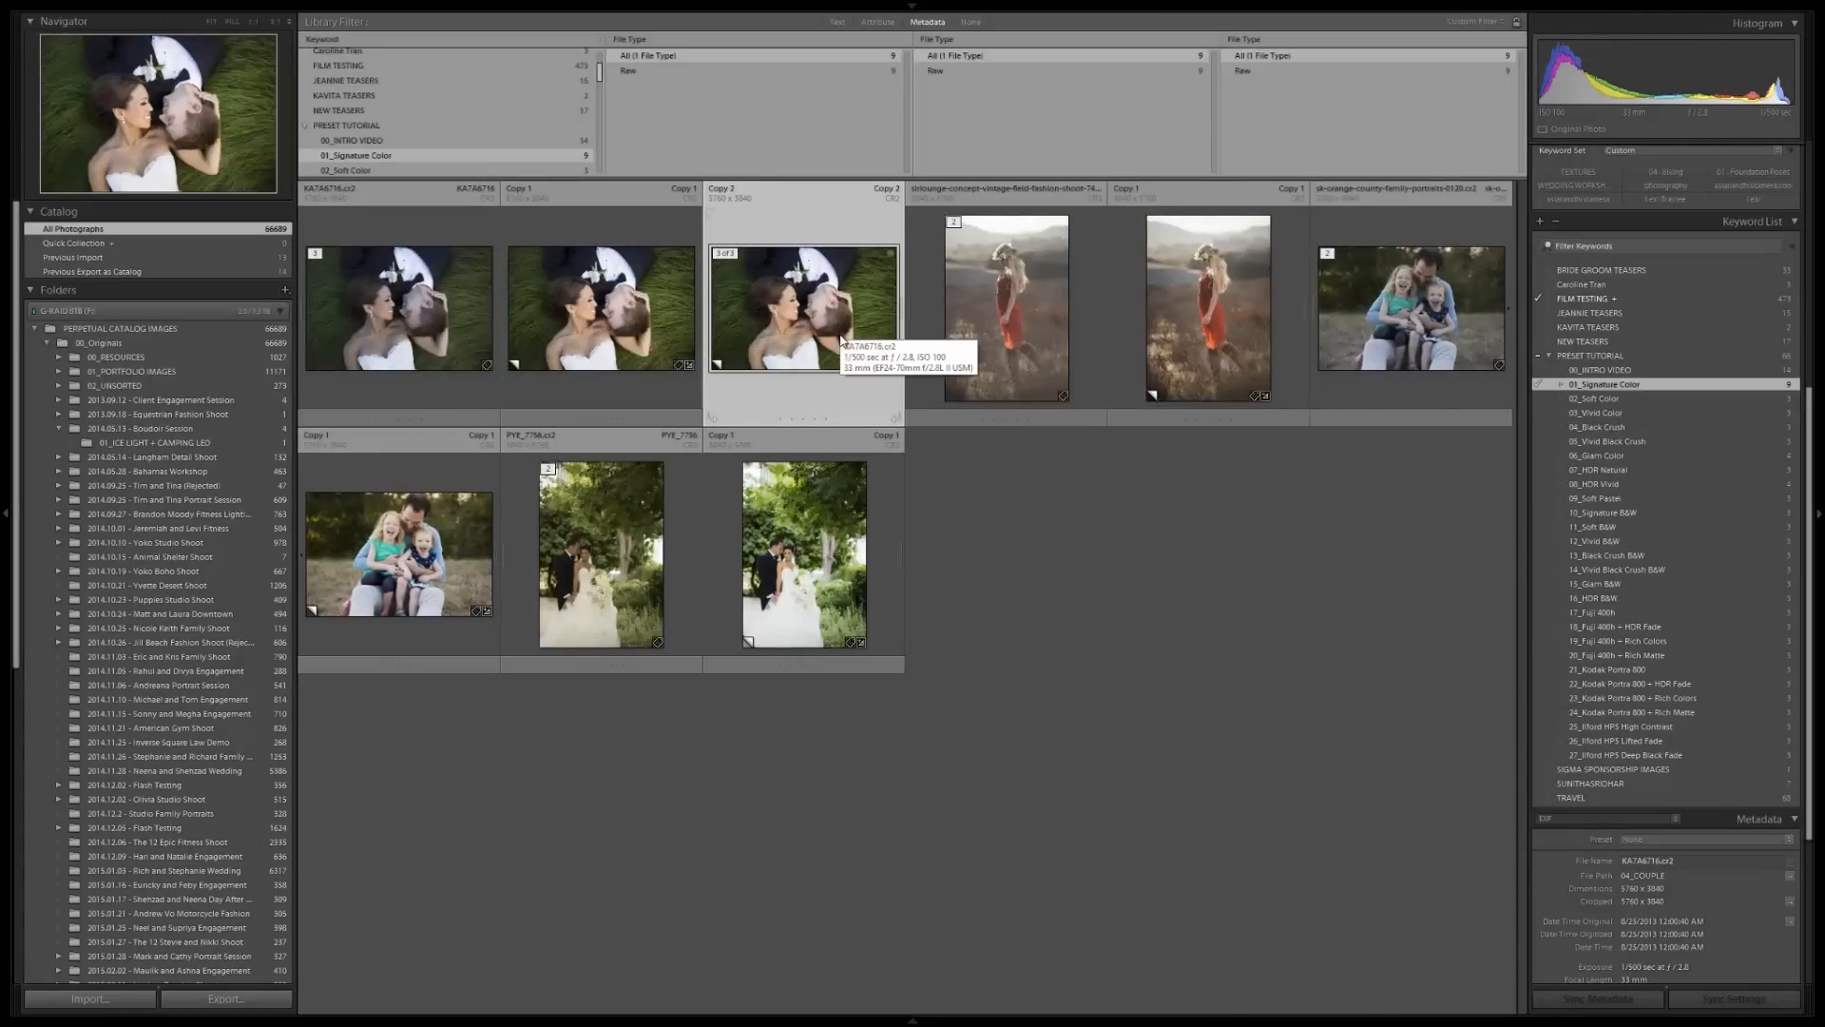
- Open the selected second virtual copy of the couple photo for developing and load the 21 Skin Softener adjustment brush preset
key(d)
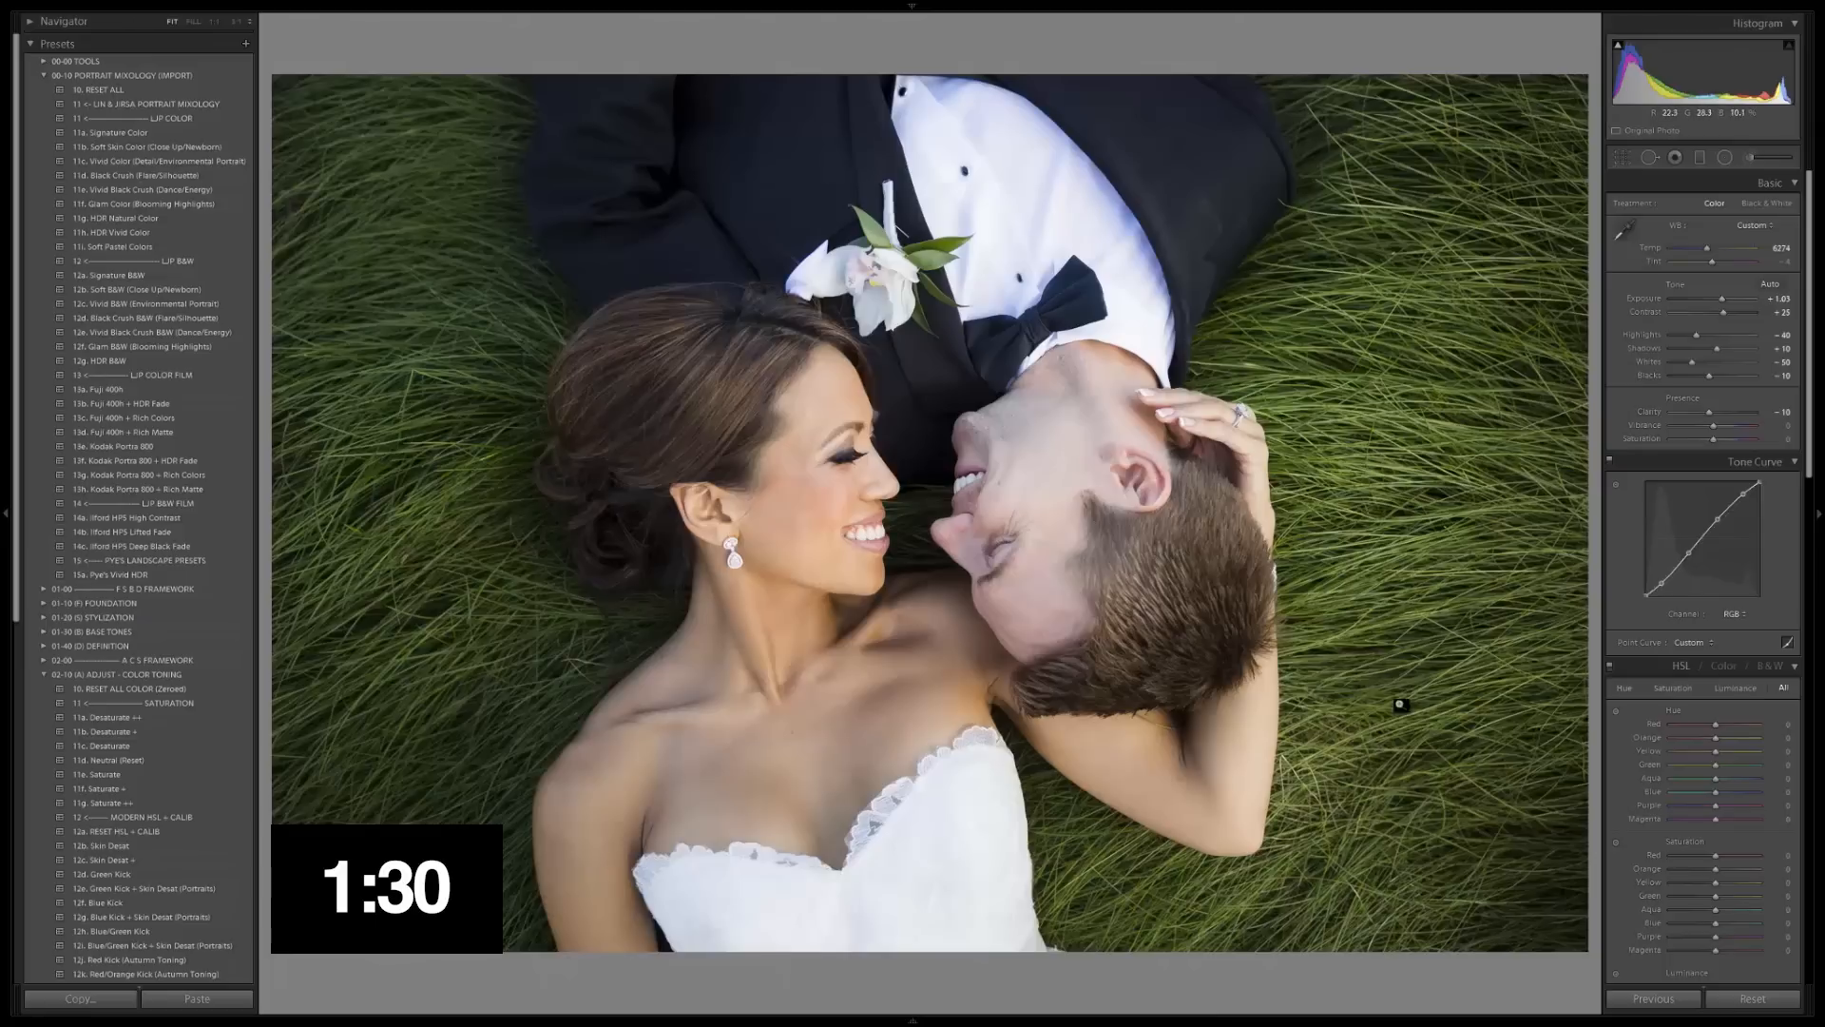
click(1752, 157)
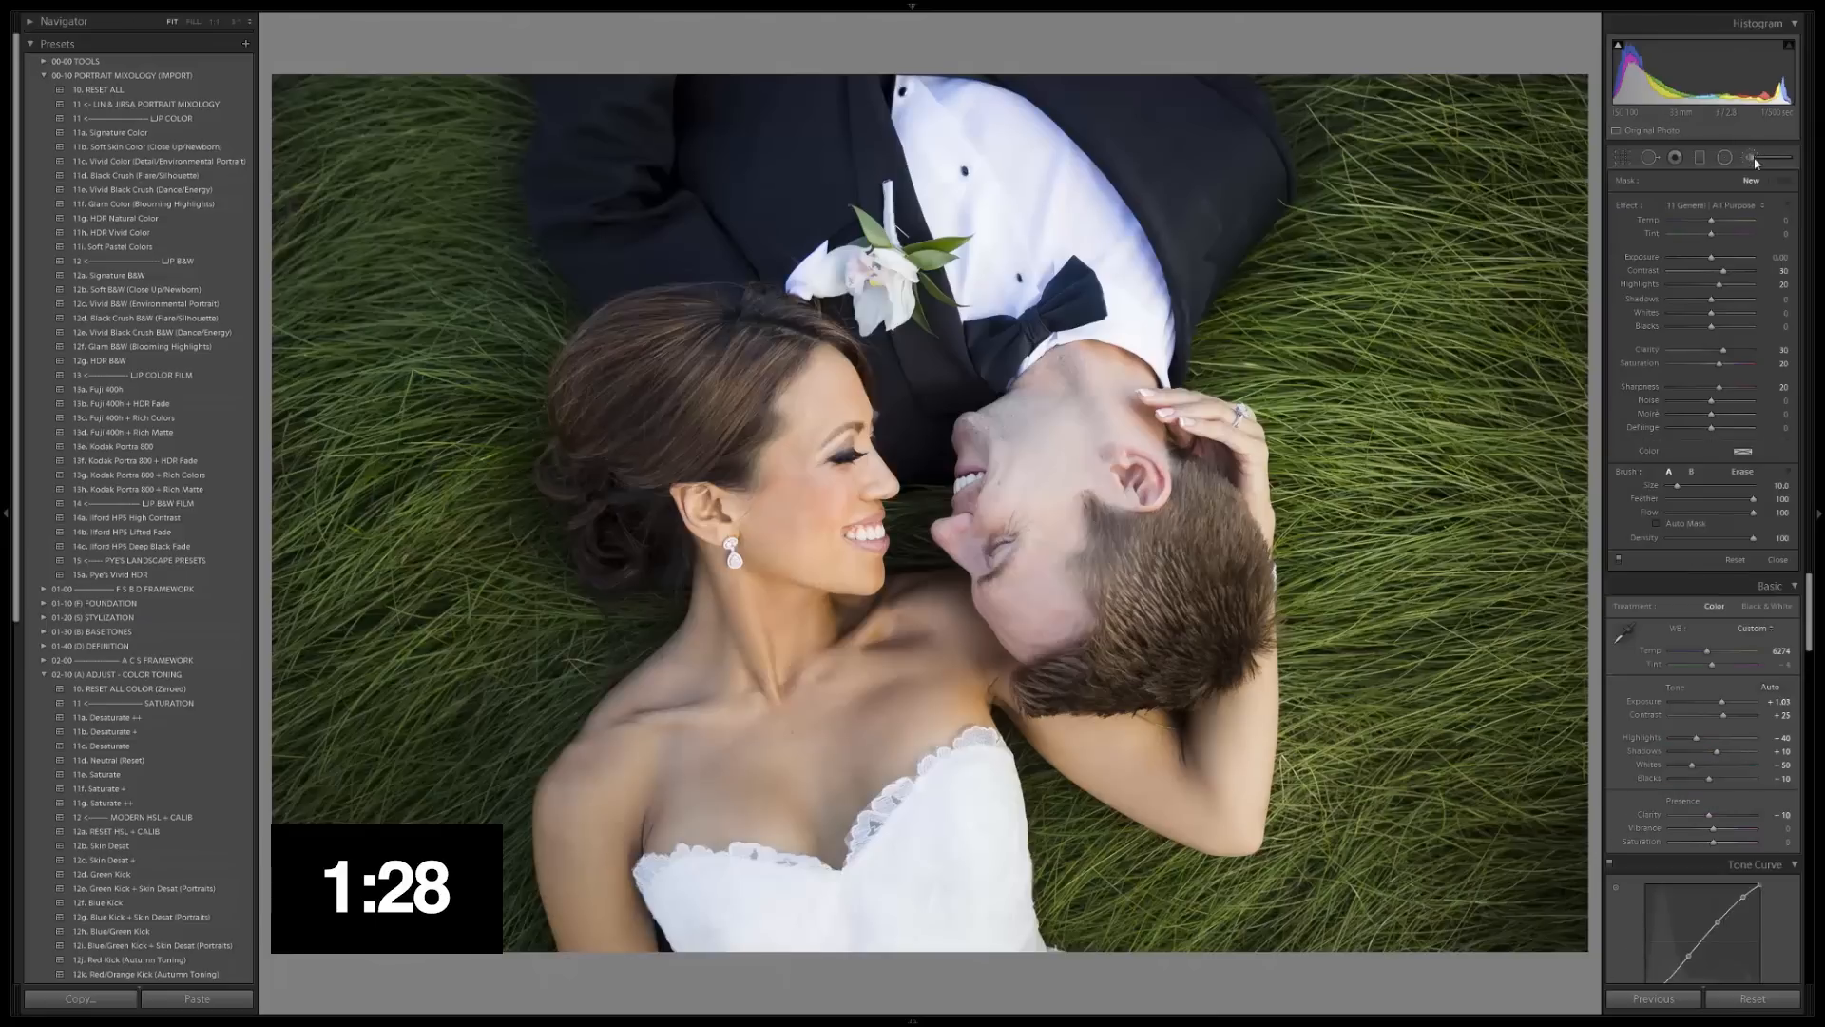
click(1725, 203)
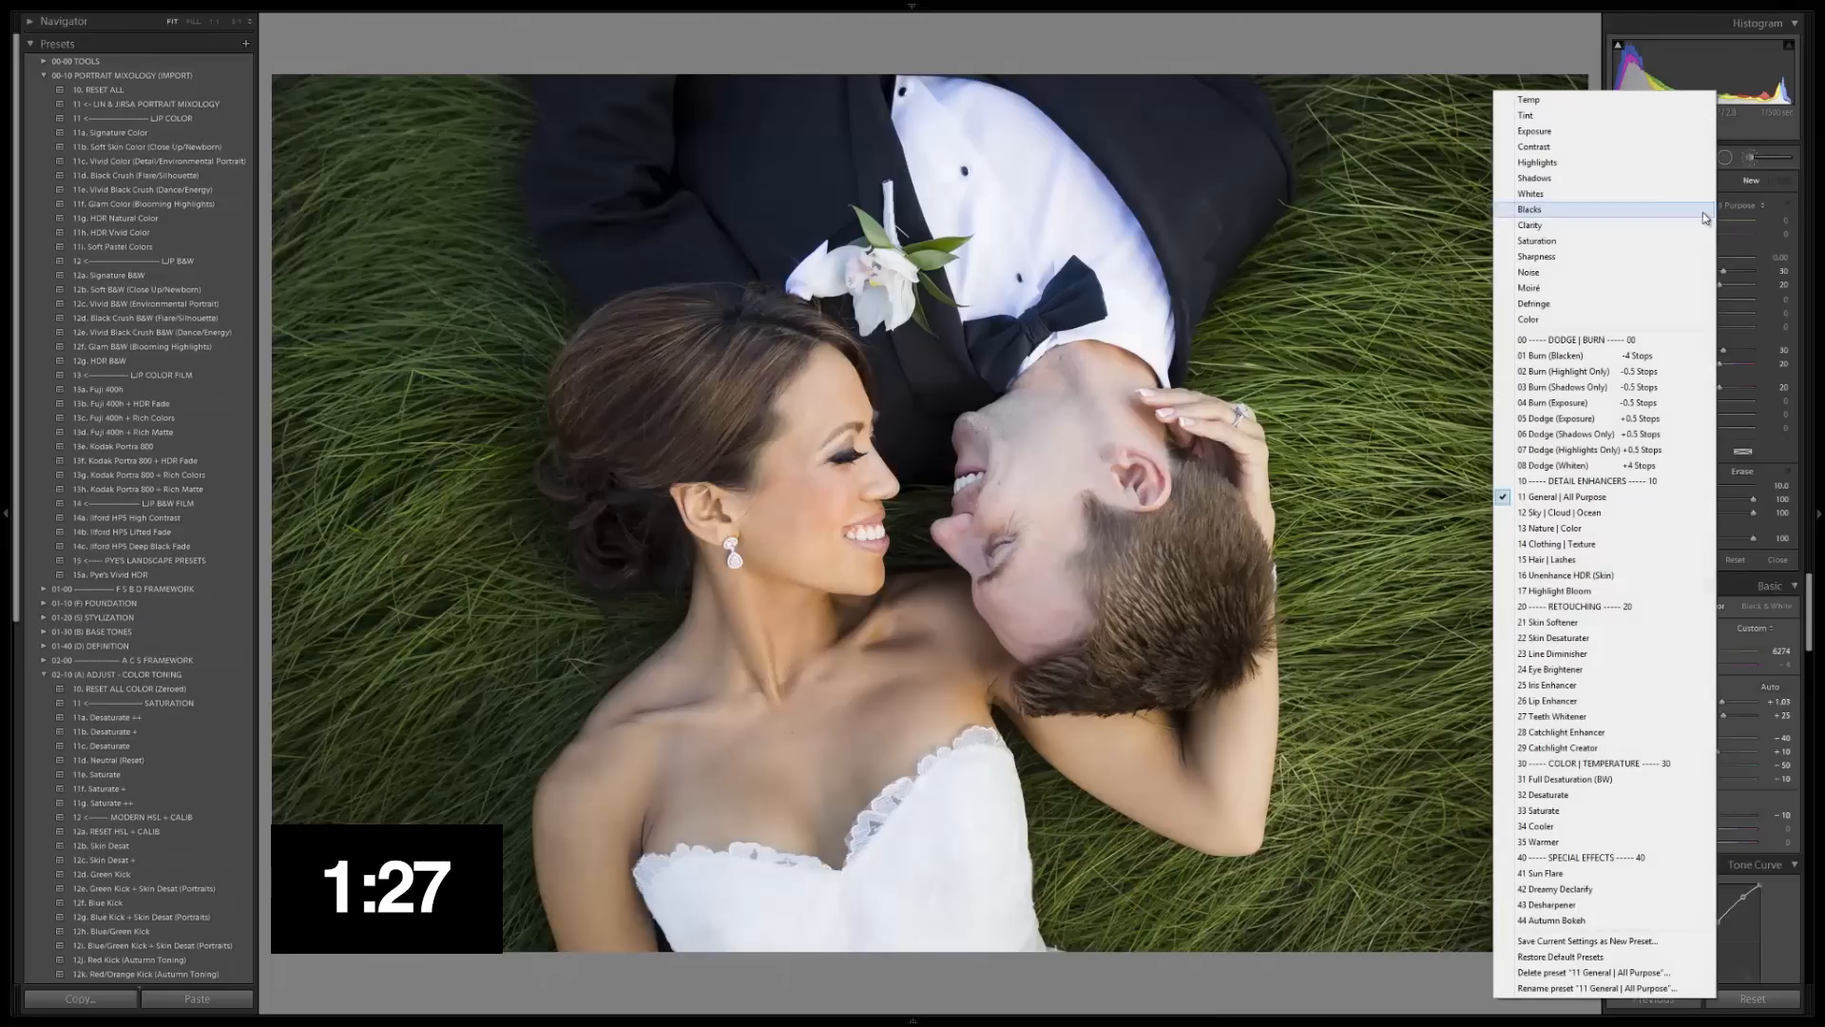
click(1585, 622)
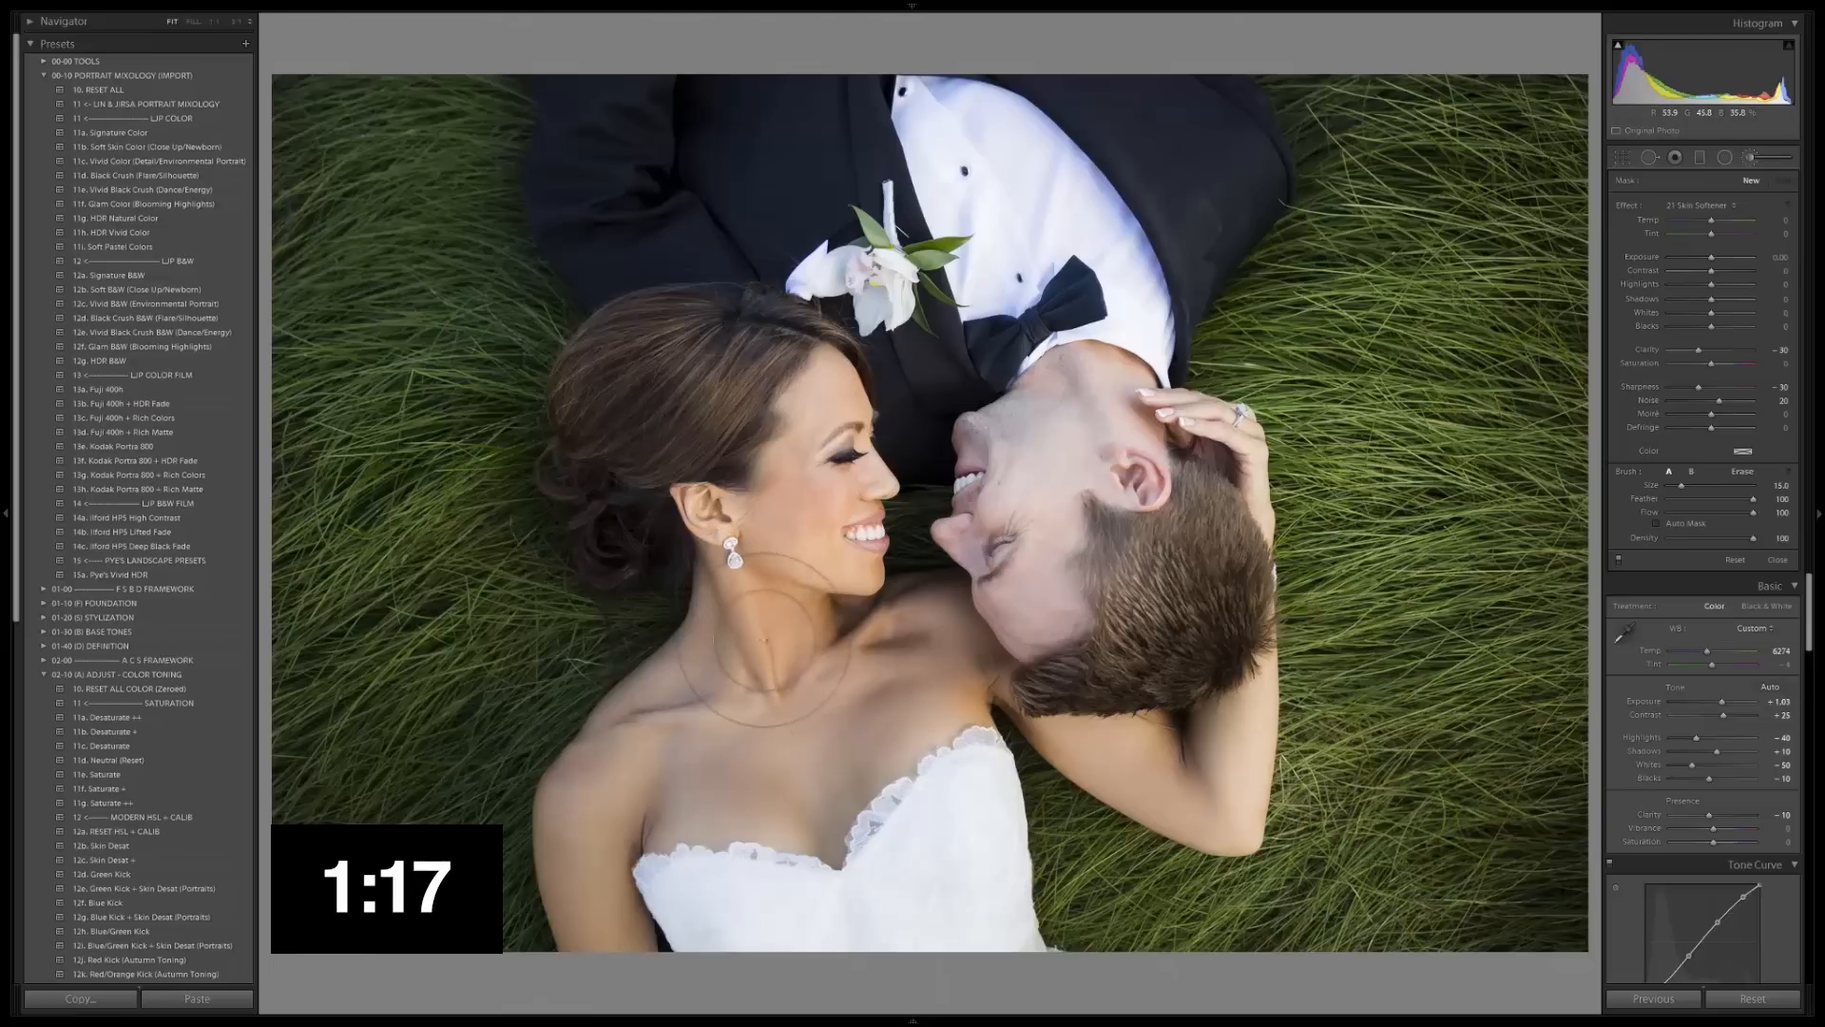
- Paint skin softening over the bride's arm, chest and neck, and strengthen it to clarity -45, sharpness -45 and noise 30
click(1092, 758)
key(bracketleft)
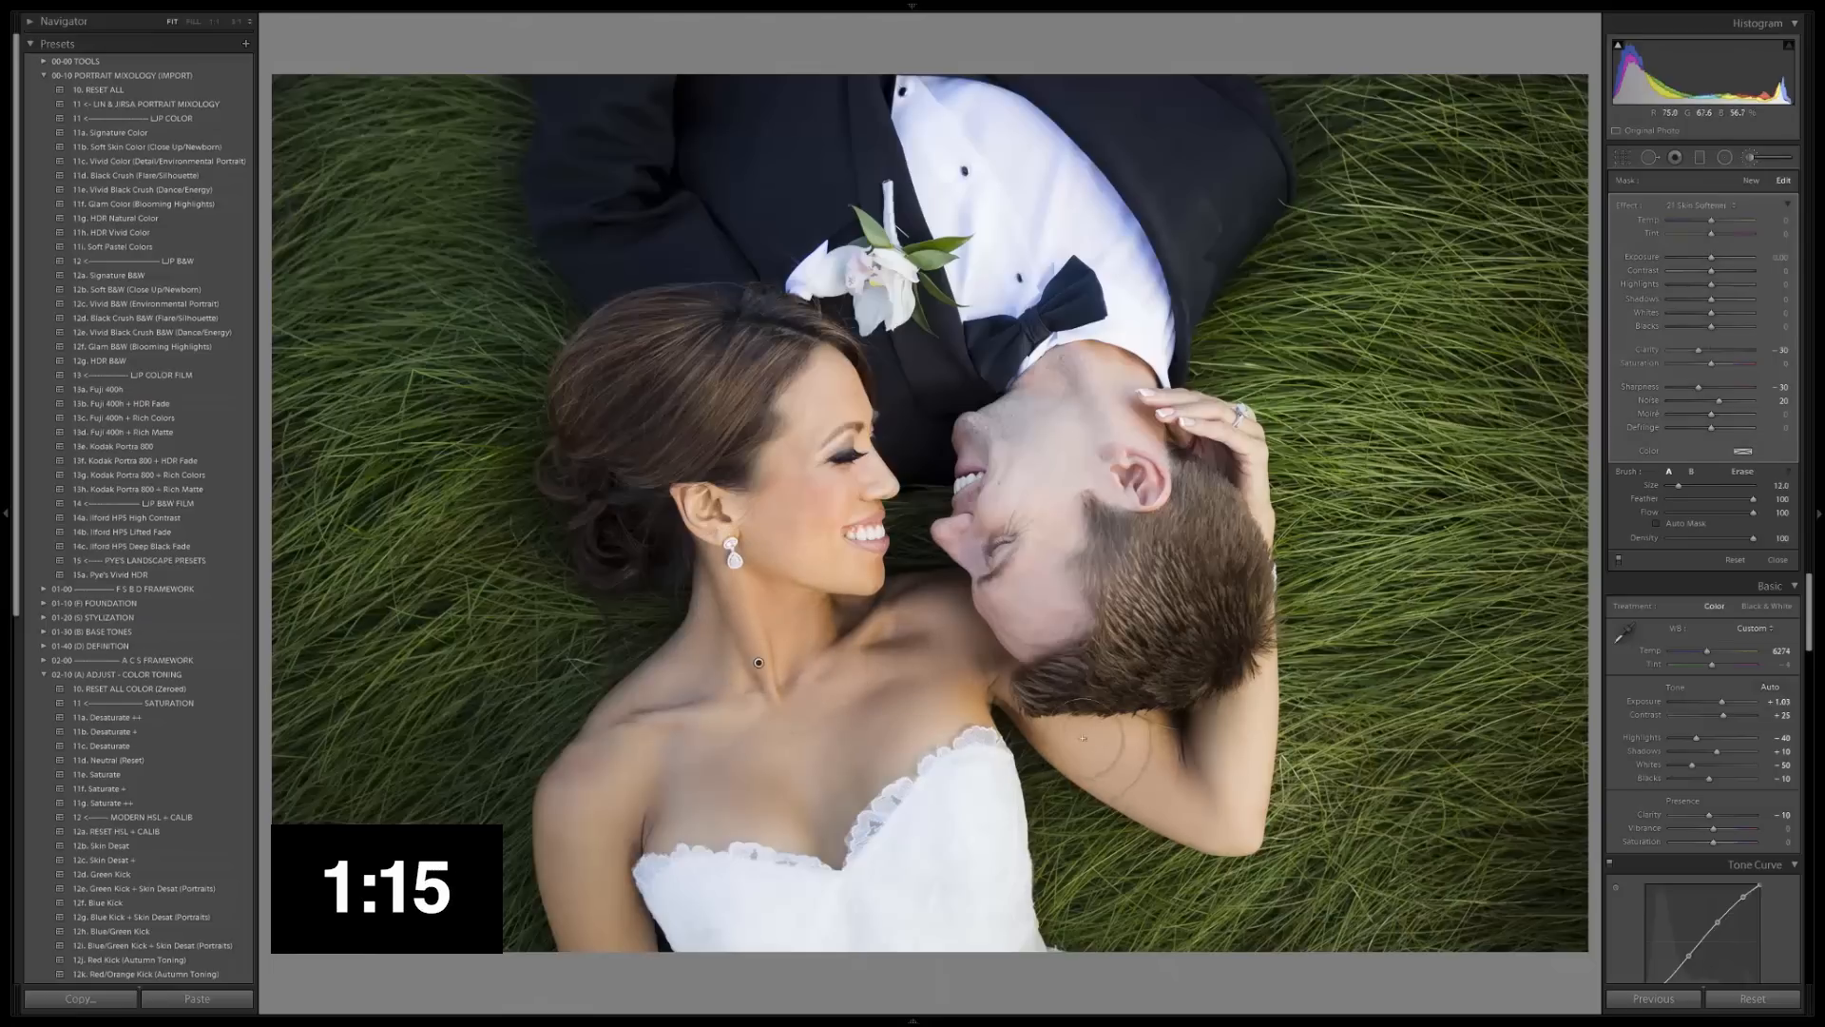
mouse_move(854, 745)
mouse_down()
mouse_move(901, 733)
mouse_move(827, 838)
mouse_move(676, 797)
mouse_move(813, 710)
mouse_move(787, 669)
mouse_up()
key(bracketleft)
key(bracketleft)
drag(771, 593, 804, 633)
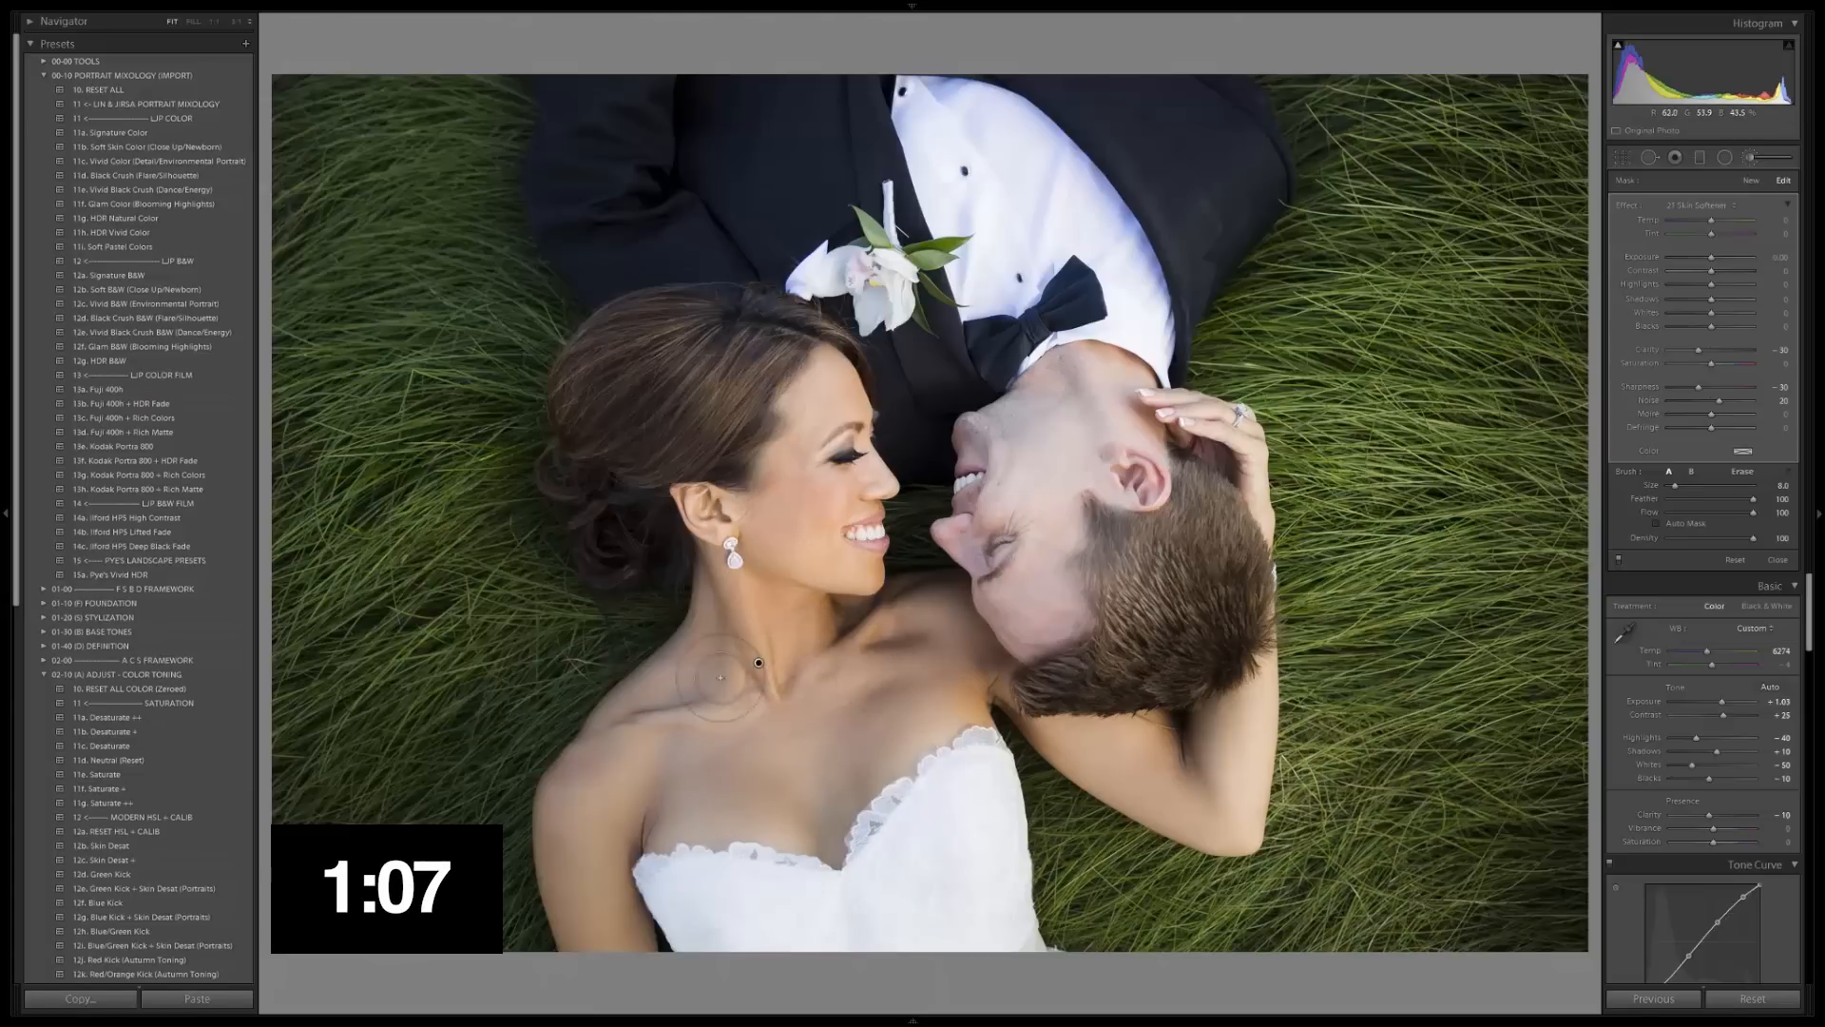
key(alt)
drag(757, 664, 789, 670)
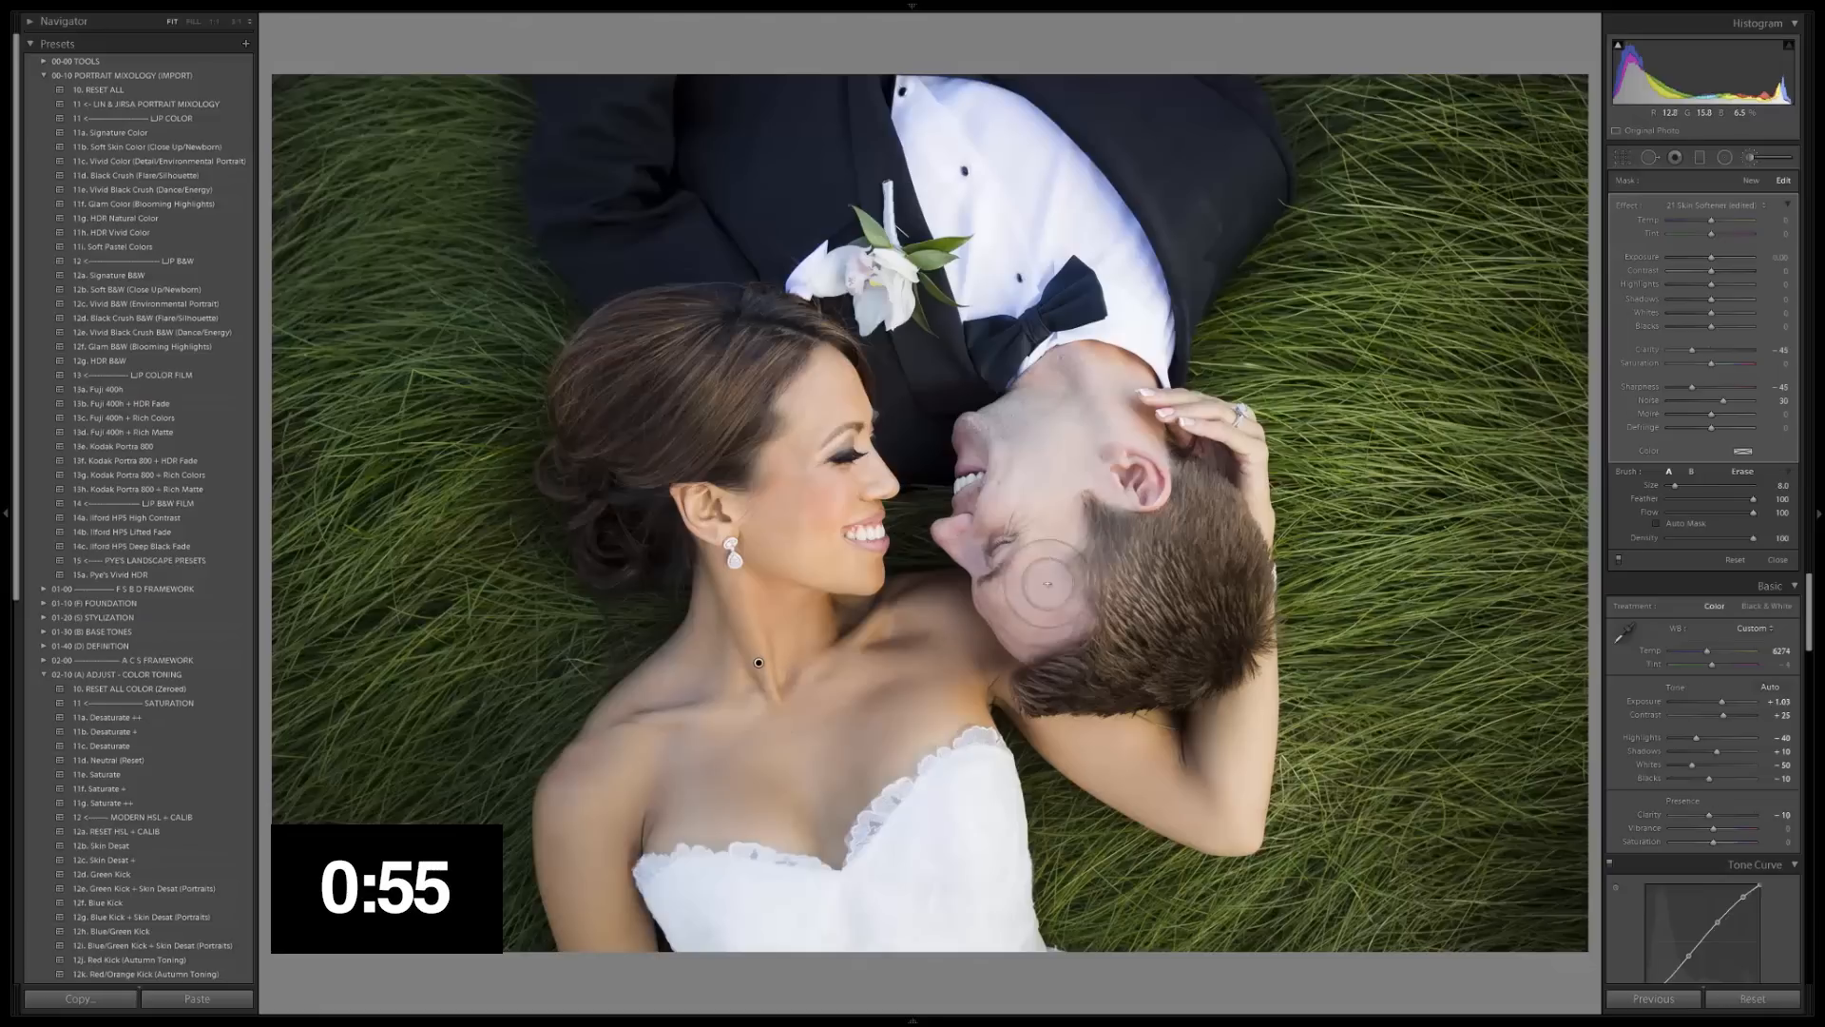
- Start a new 21 Skin Softener mask and paint it over the bride's face with a small brush
click(1751, 180)
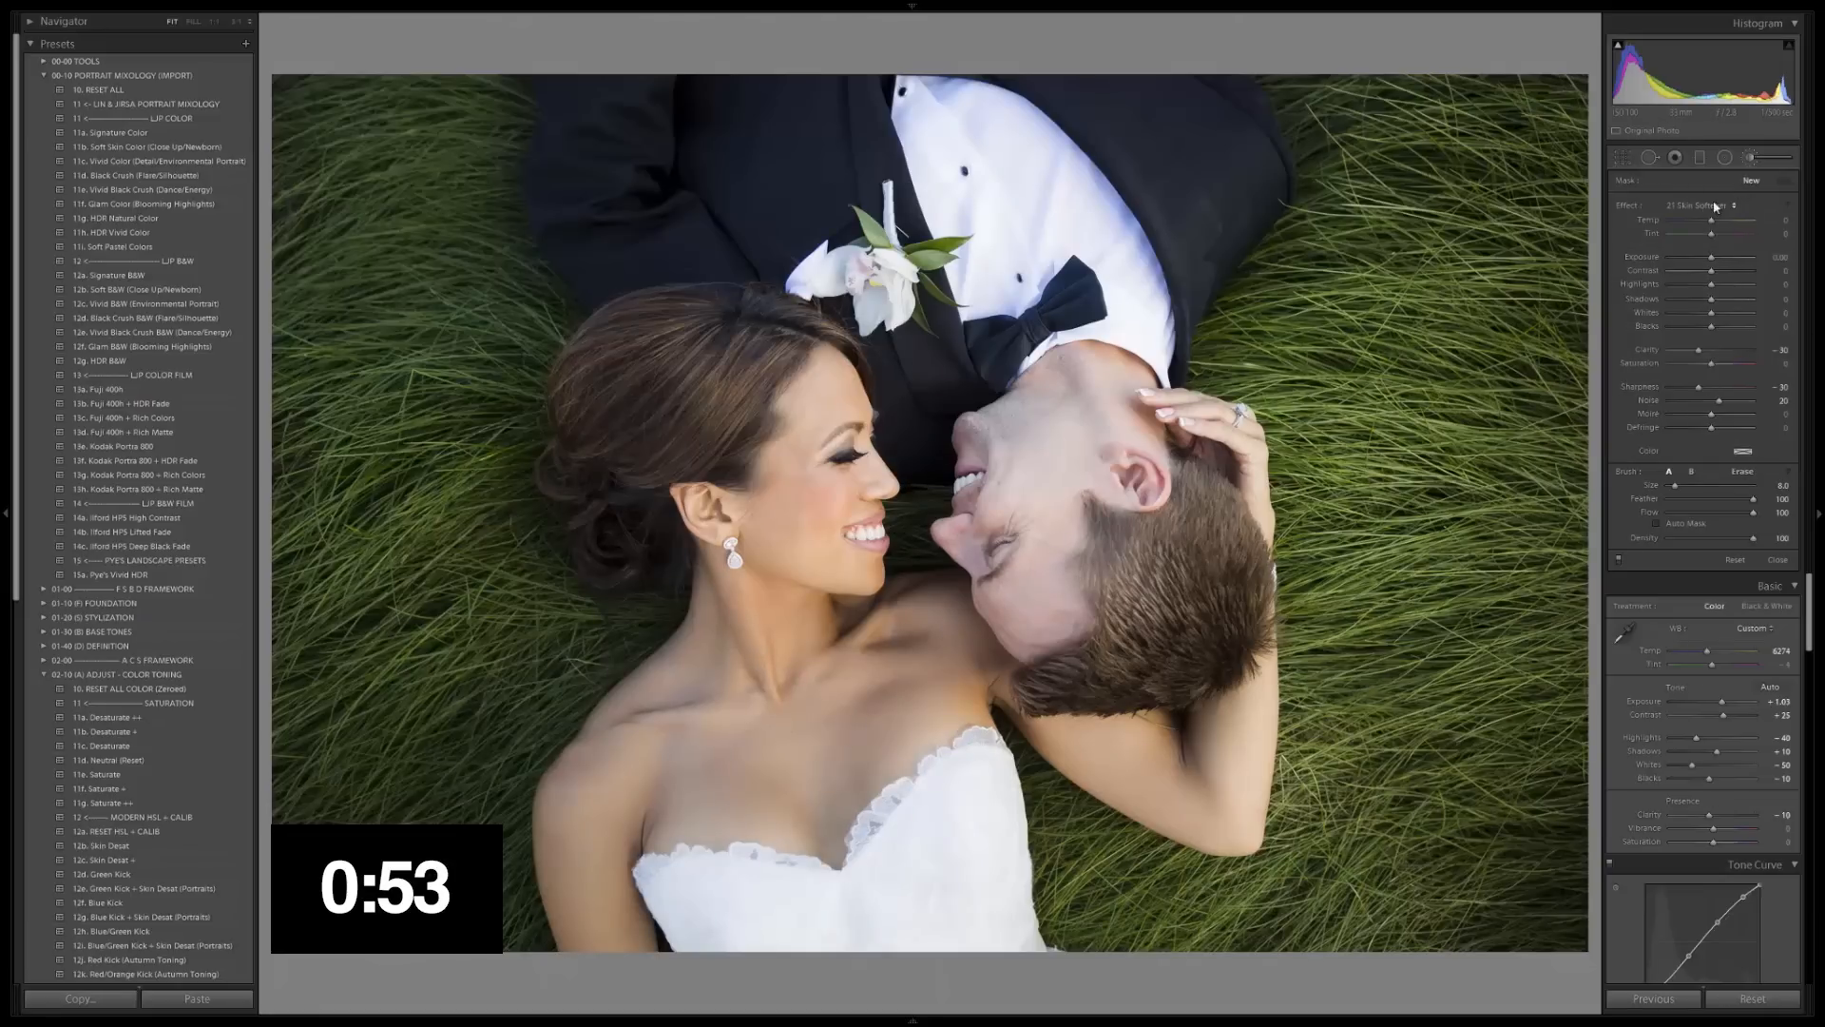
mouse_move(777, 485)
mouse_down()
mouse_move(827, 382)
mouse_move(850, 398)
mouse_move(830, 390)
mouse_move(795, 425)
mouse_move(782, 489)
mouse_move(815, 486)
mouse_move(800, 471)
mouse_move(841, 499)
mouse_move(884, 483)
mouse_move(777, 526)
mouse_move(825, 572)
mouse_move(866, 571)
mouse_move(799, 546)
mouse_move(818, 517)
mouse_move(769, 526)
mouse_move(860, 492)
mouse_up()
key(bracketleft)
key(bracketleft)
key(bracketleft)
key(bracketright)
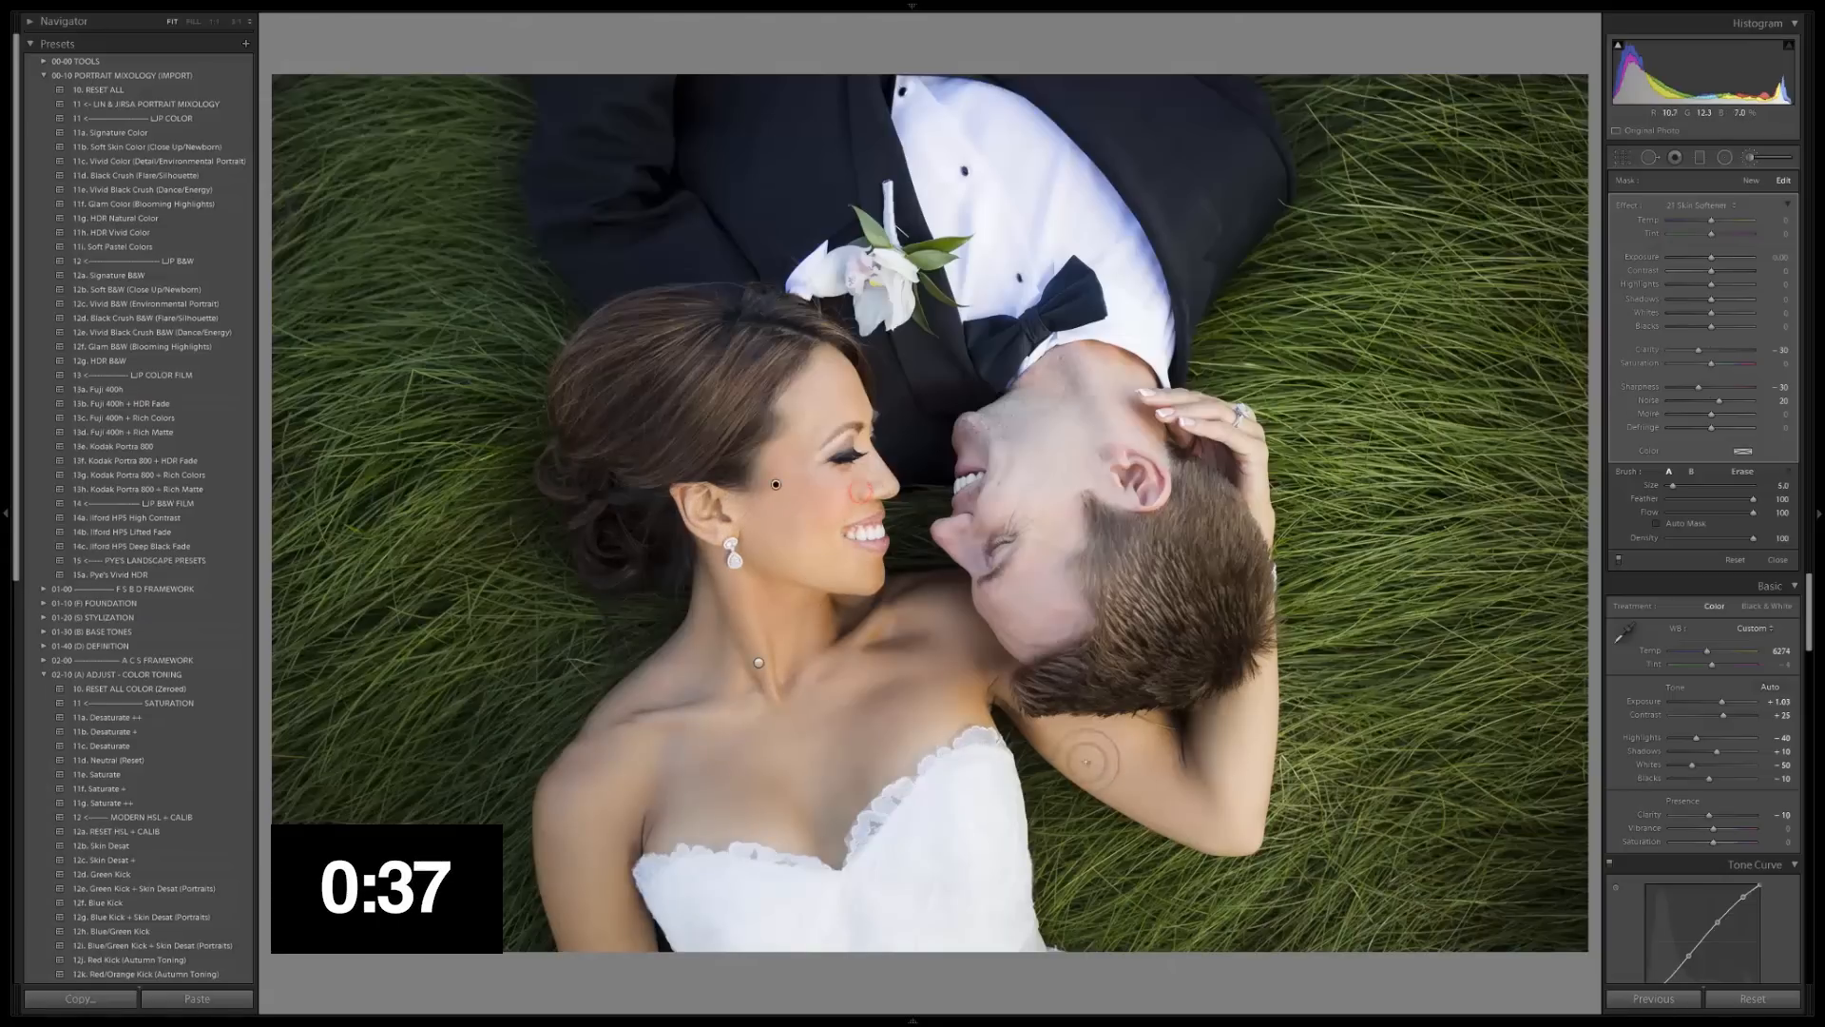
- Extend the second softening mask over the bride's shoulder and raised arm, and reduce it to clarity -15, sharpness -15 and noise 10
drag(965, 687, 988, 664)
scroll(1122, 756, up, 4)
mouse_move(1117, 754)
mouse_down()
mouse_move(1156, 742)
mouse_move(1121, 768)
mouse_move(1200, 773)
mouse_move(1237, 728)
mouse_move(1230, 802)
mouse_up()
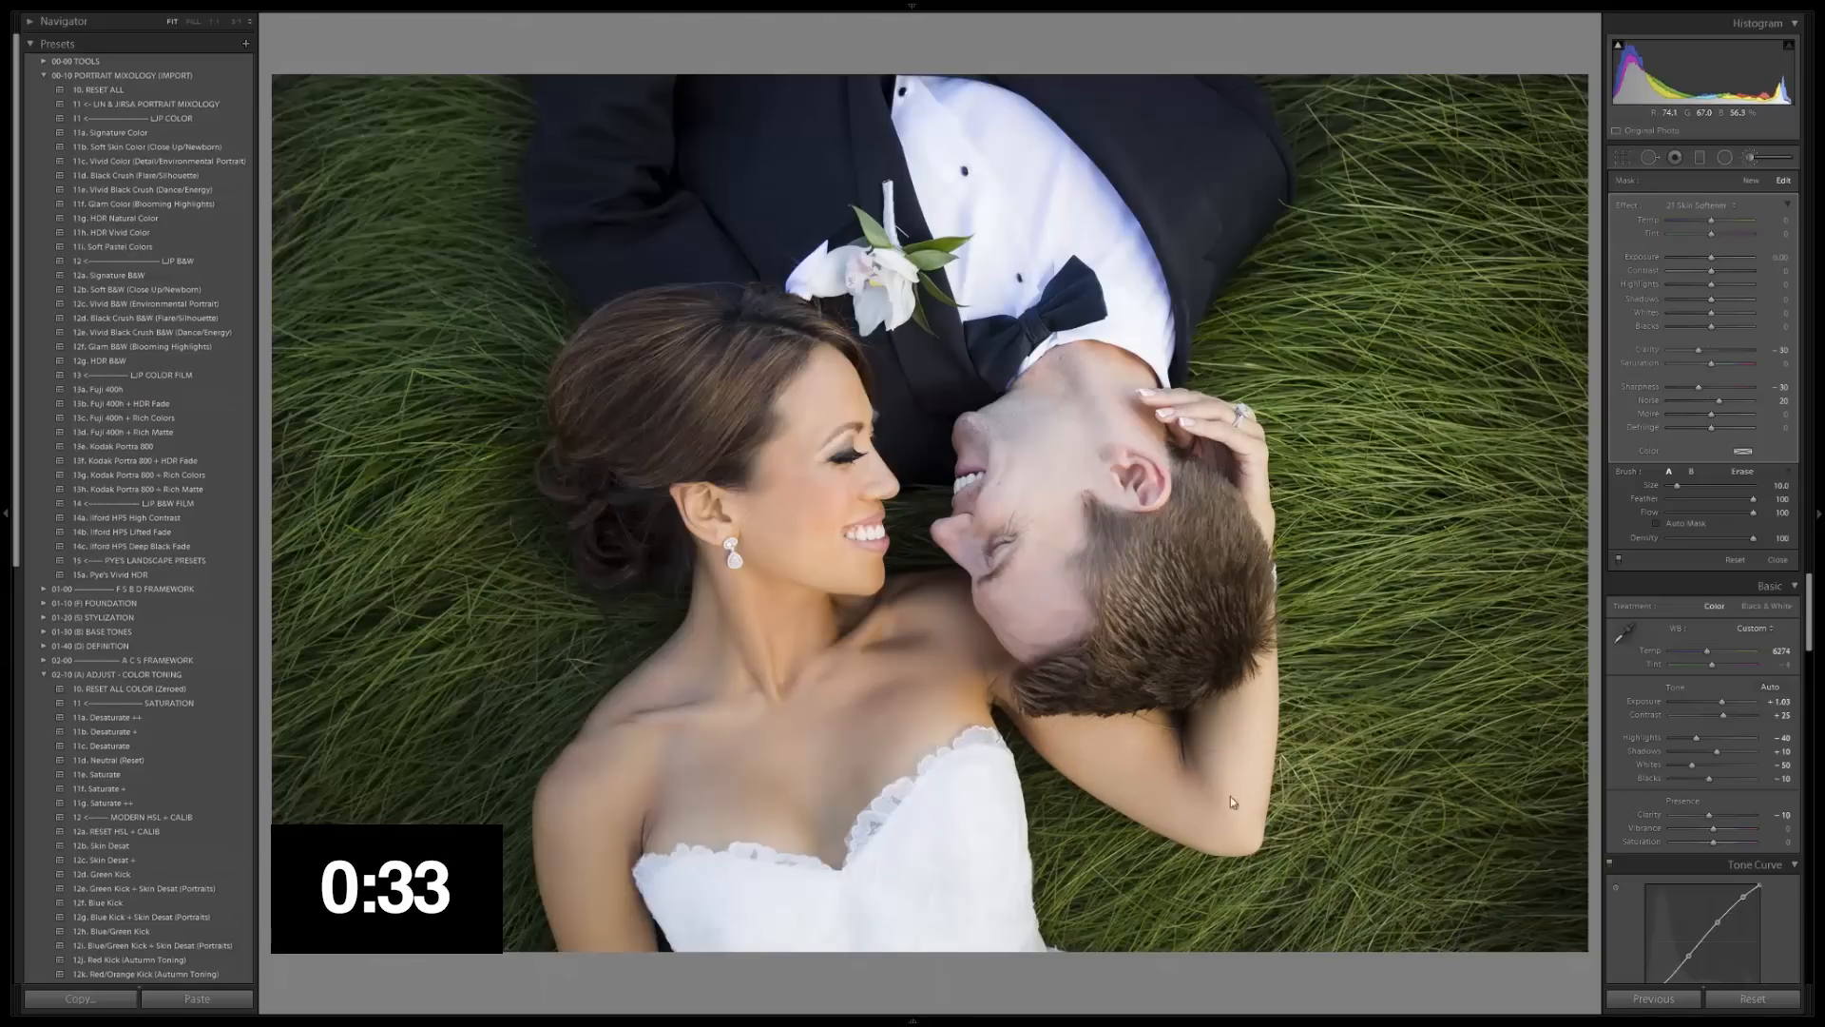
scroll(1250, 498, down, 2)
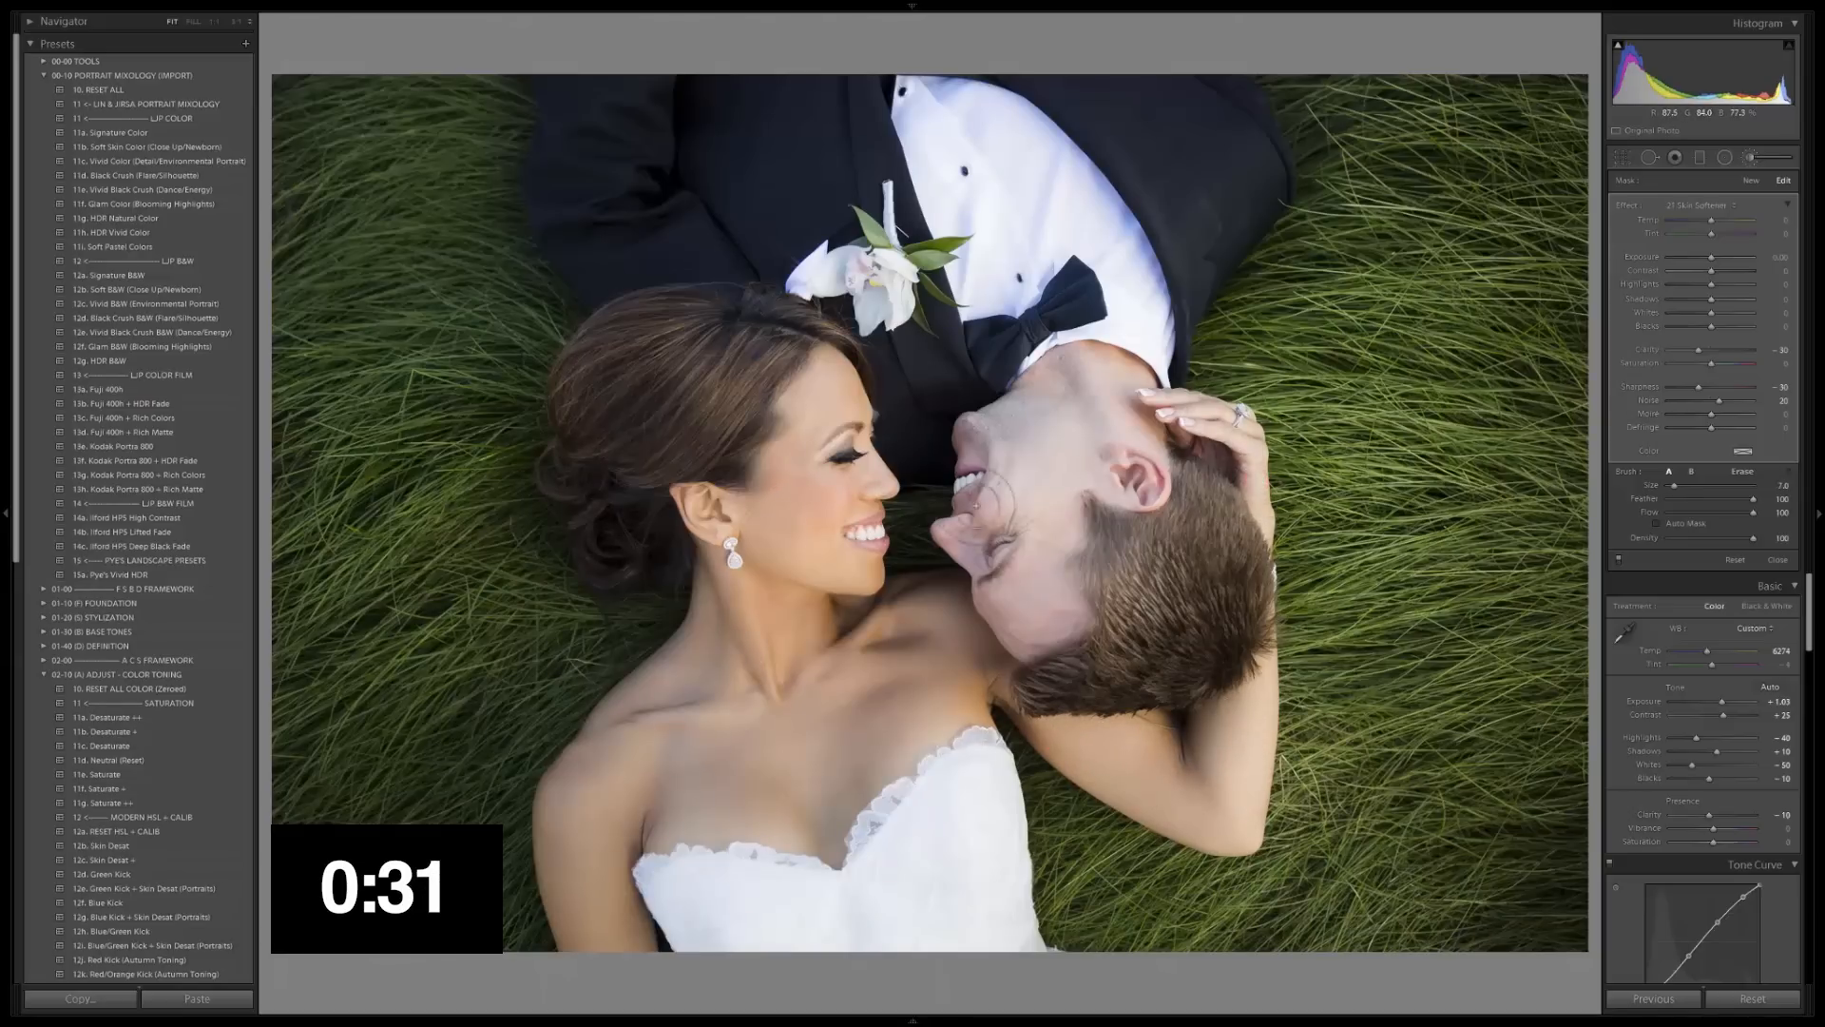
key(alt)
click(775, 486)
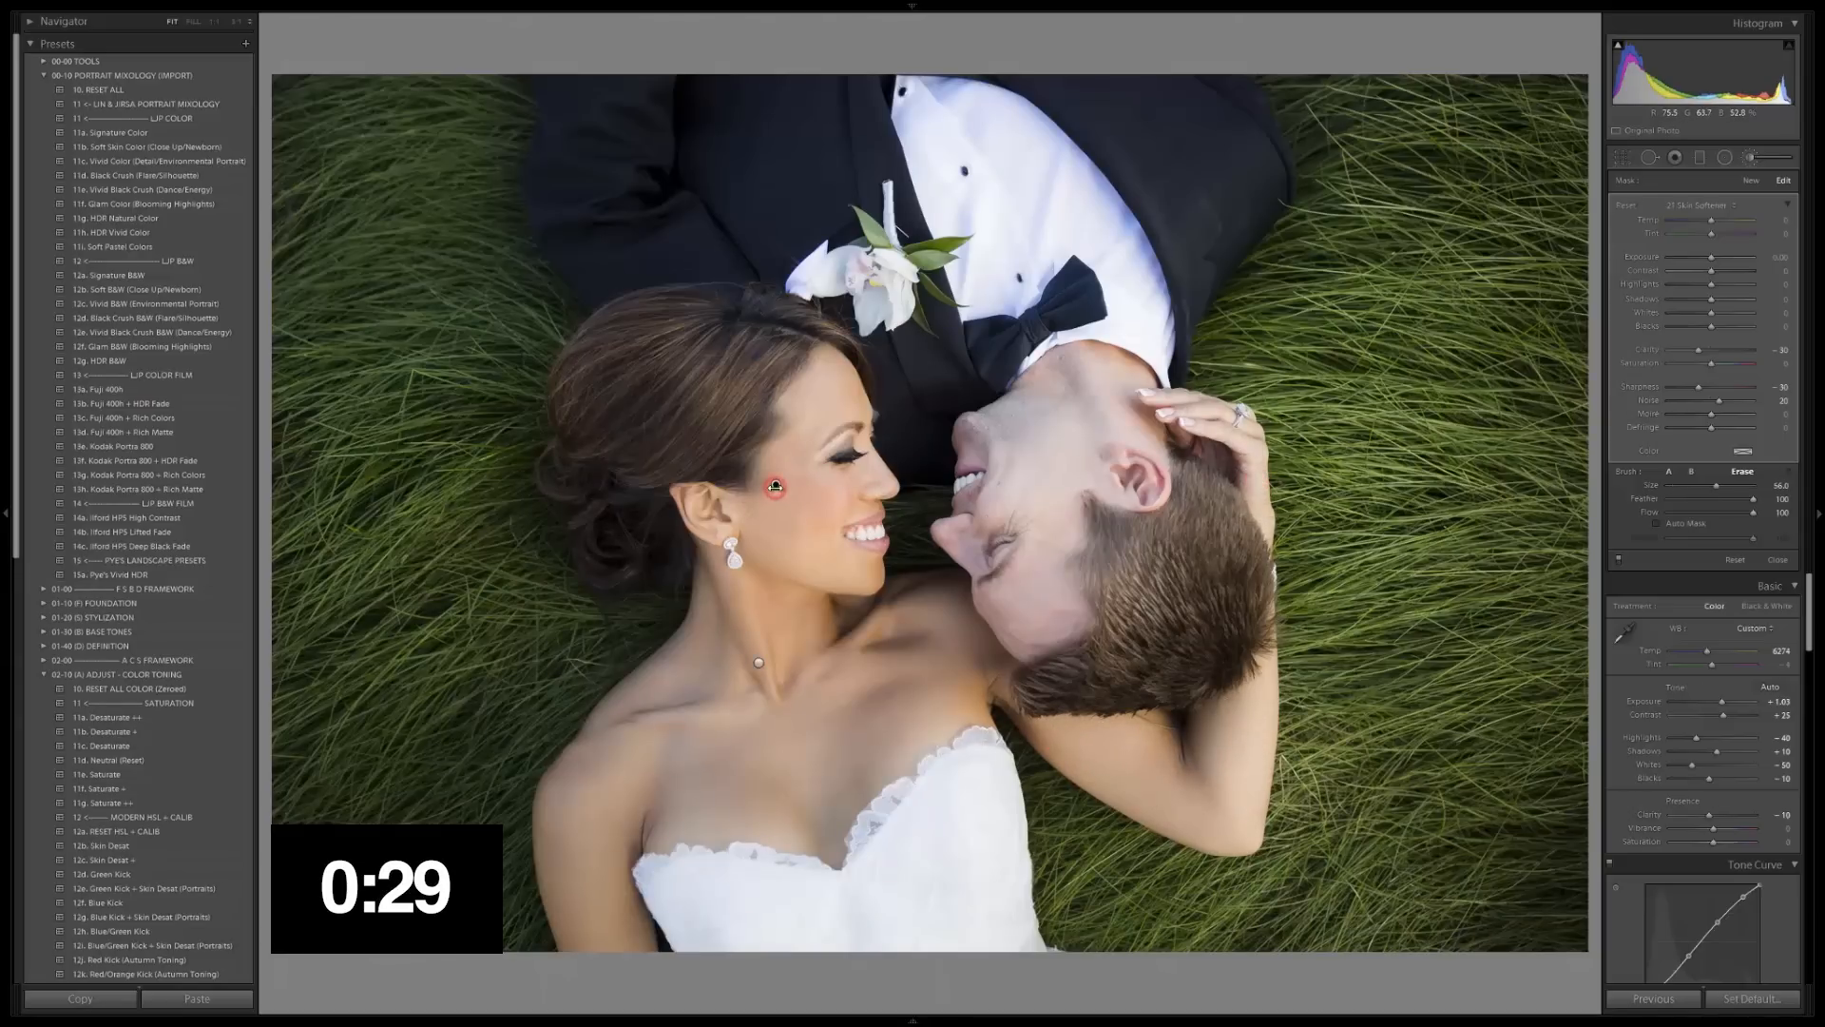
drag(774, 486, 744, 490)
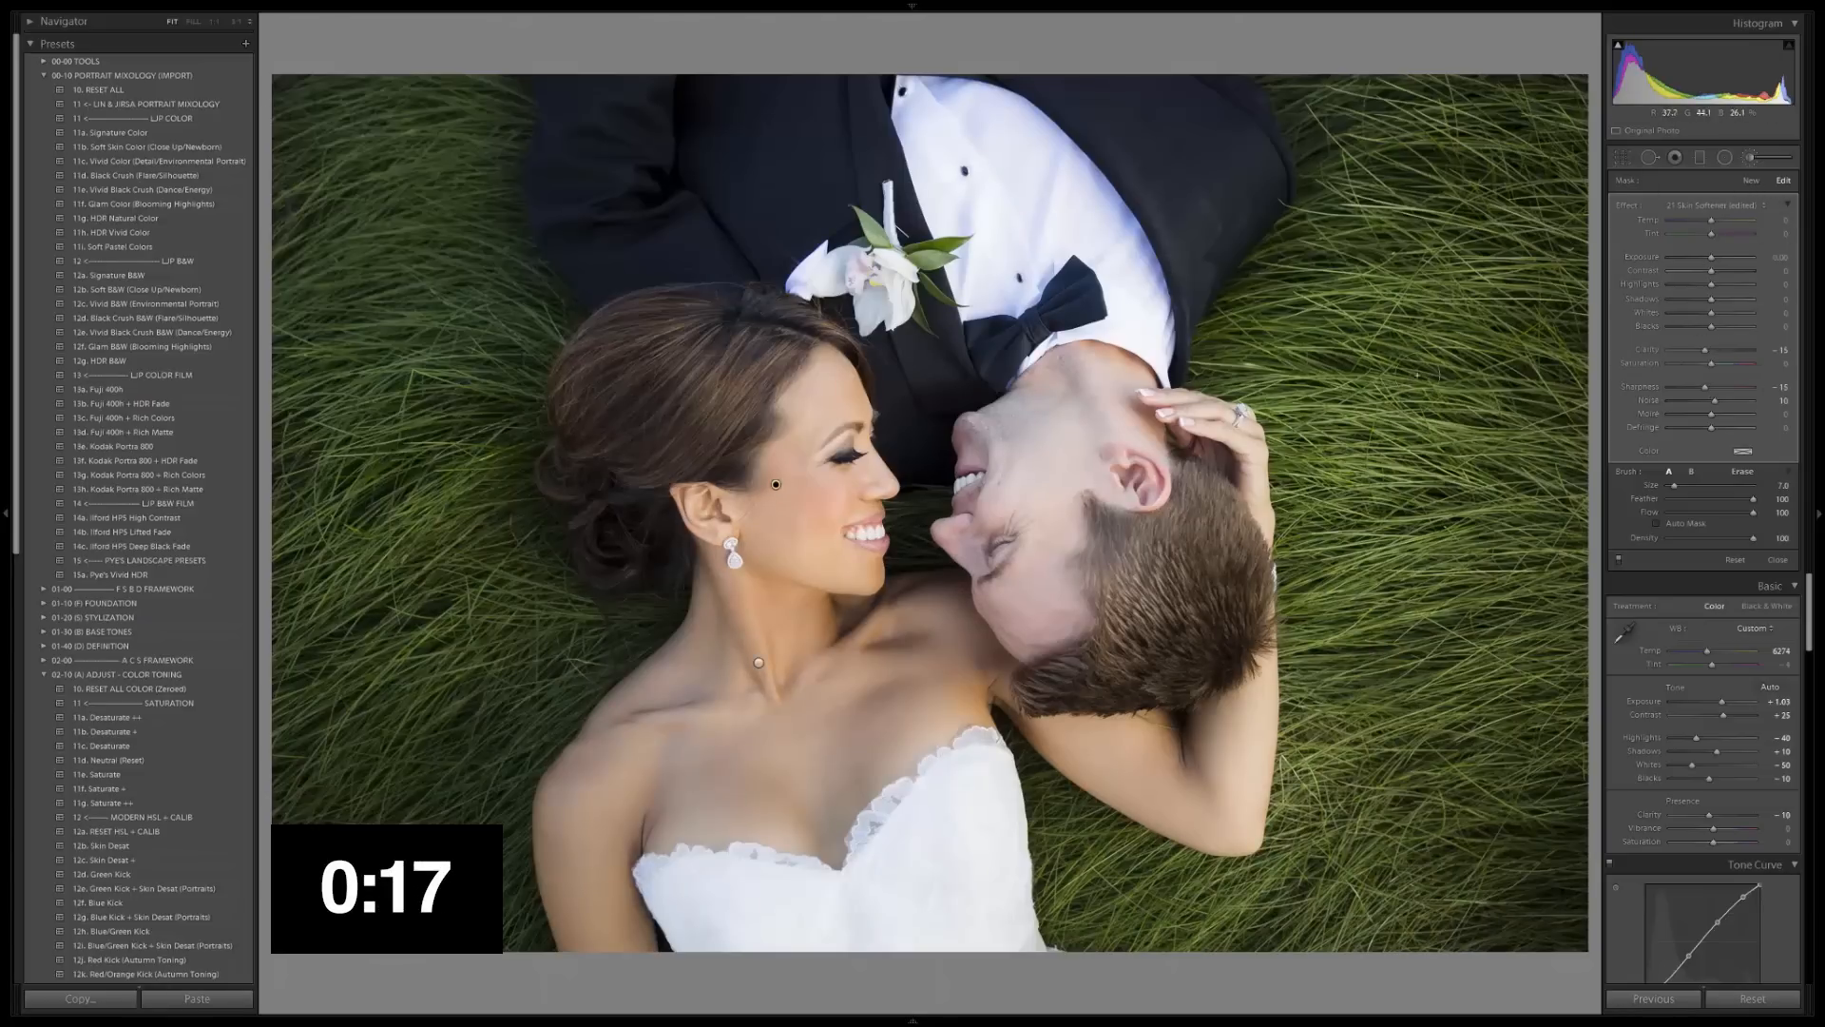
- Brush a new 22 Skin Desaturater mask over the bride's face, neck and inner arm with a small brush
click(1716, 204)
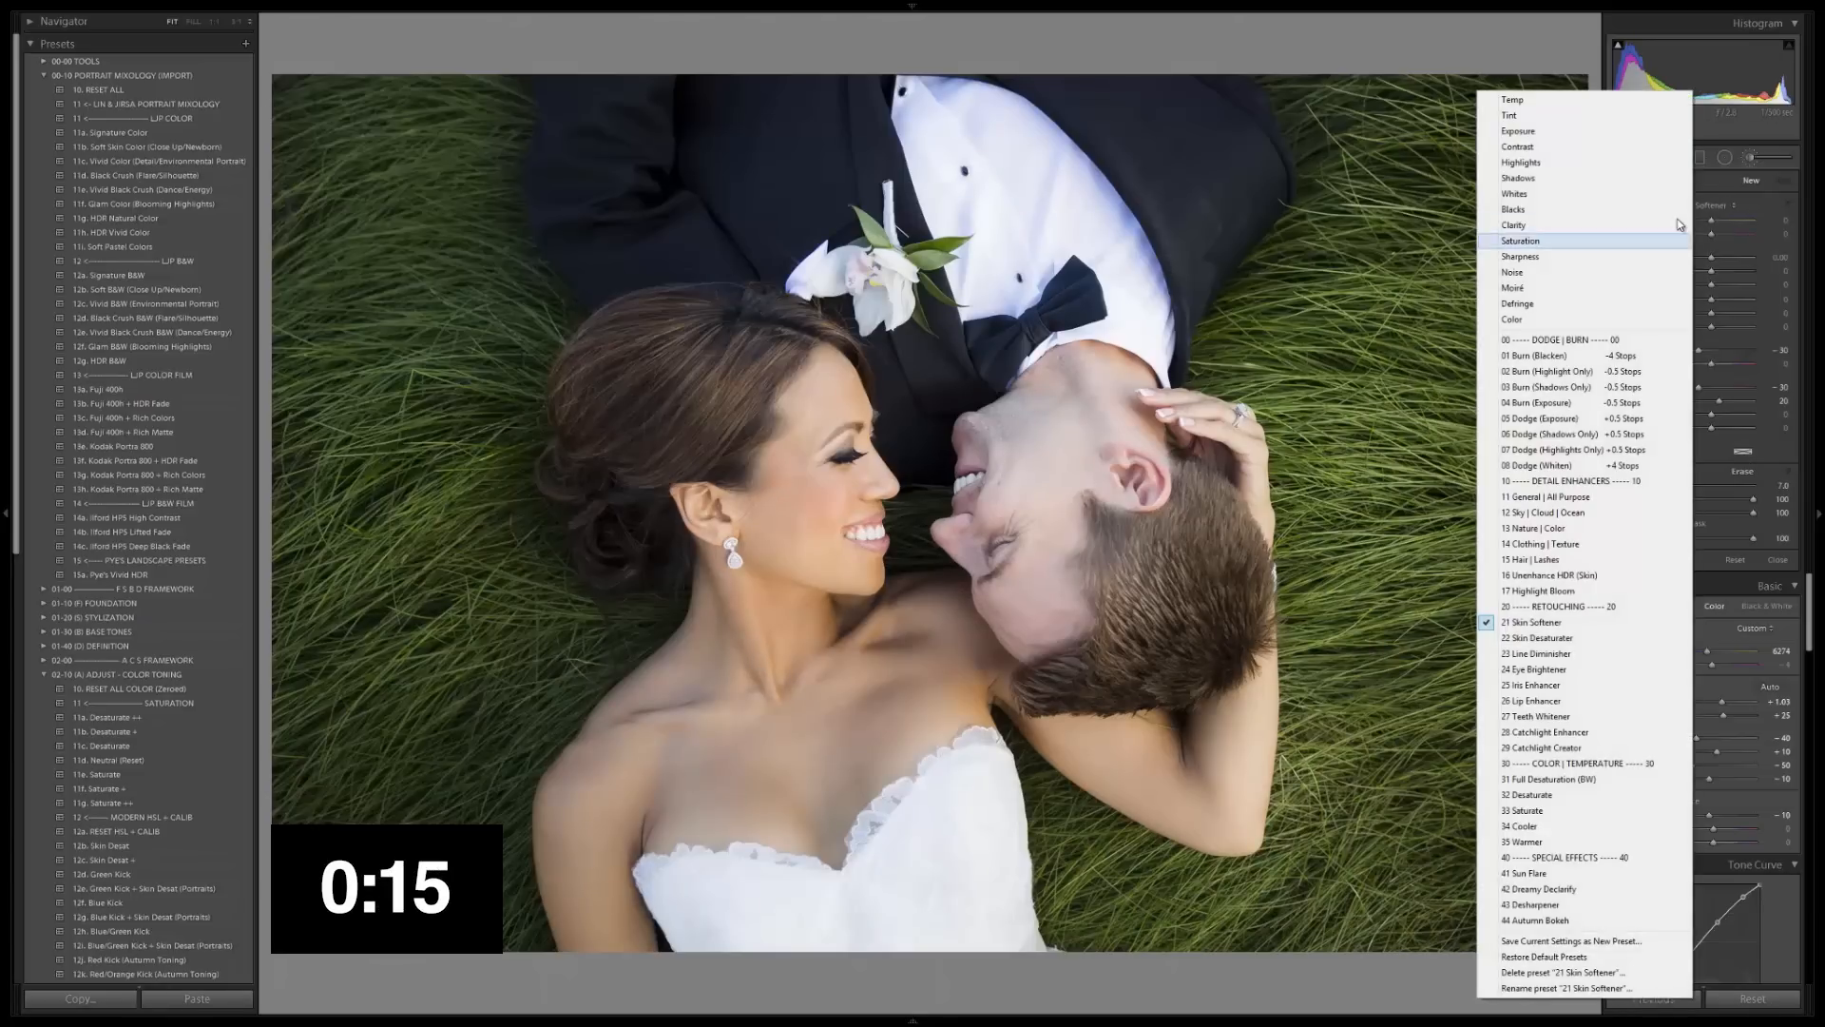
click(1564, 636)
key(bracketleft)
key(bracketleft)
key(bracketleft)
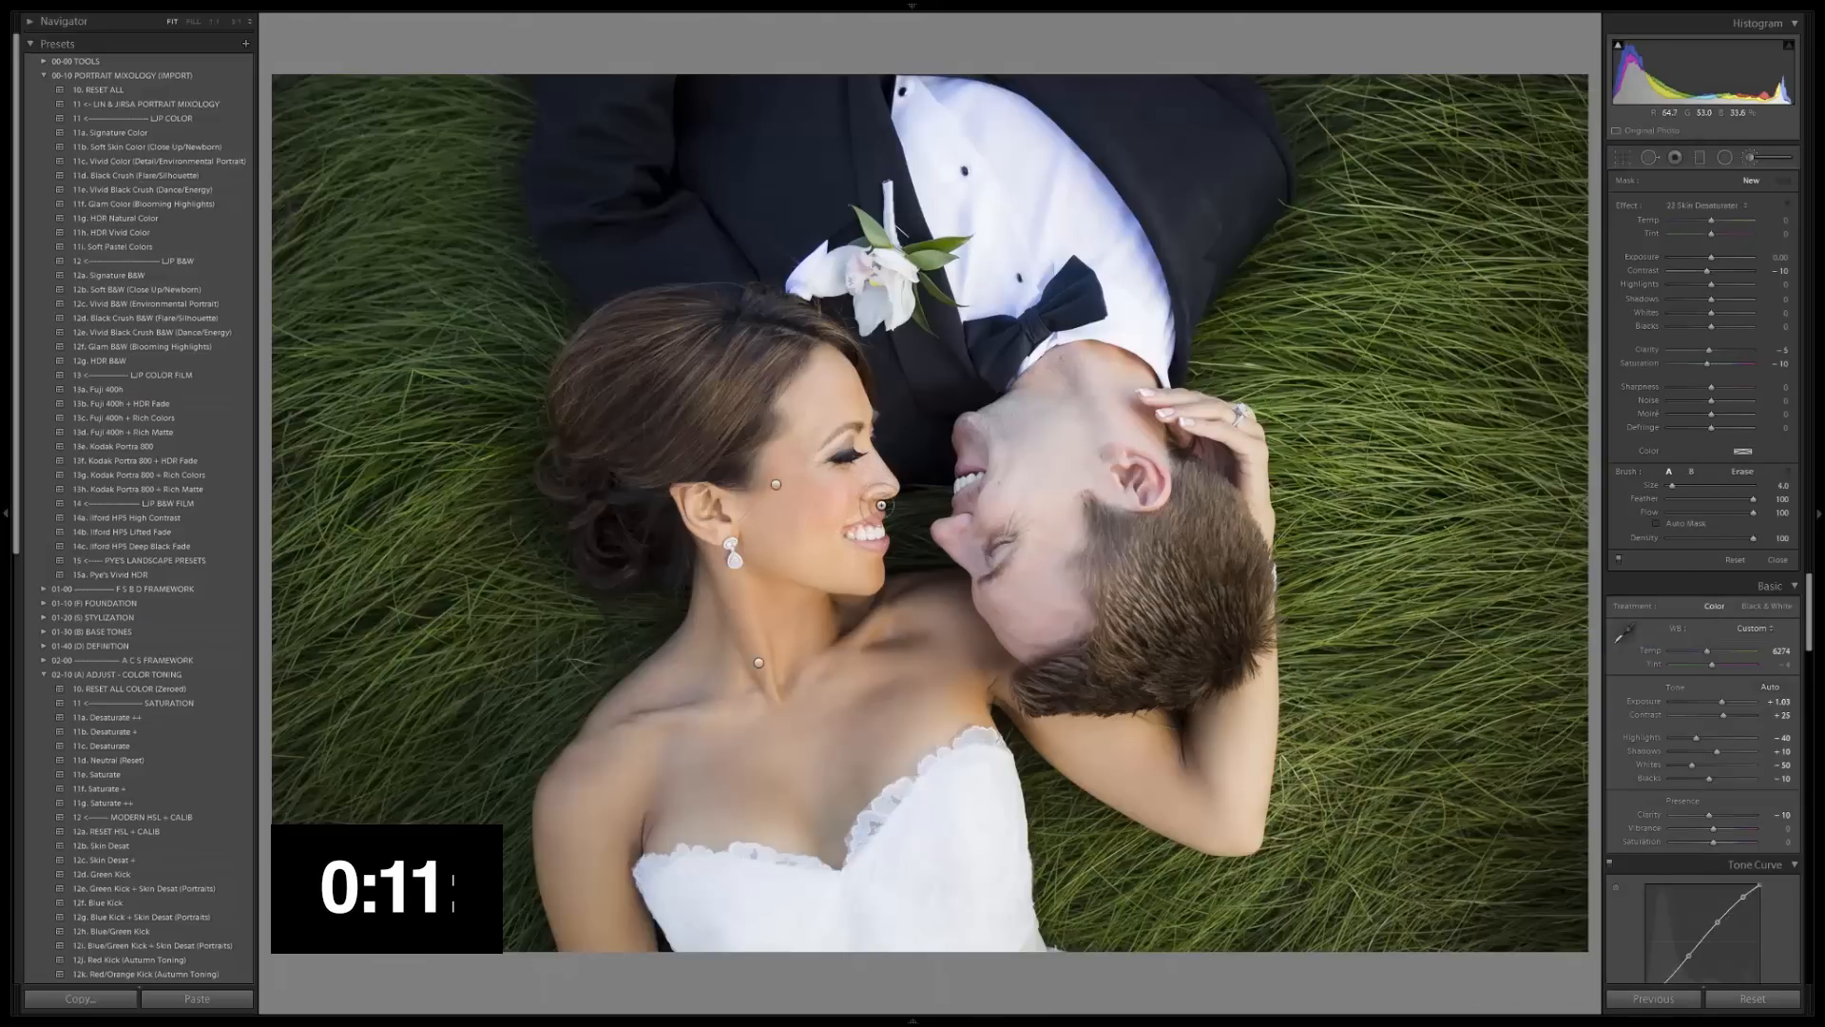
mouse_move(877, 504)
mouse_down()
mouse_move(847, 502)
mouse_move(869, 499)
mouse_move(858, 407)
mouse_up()
key(bracketright)
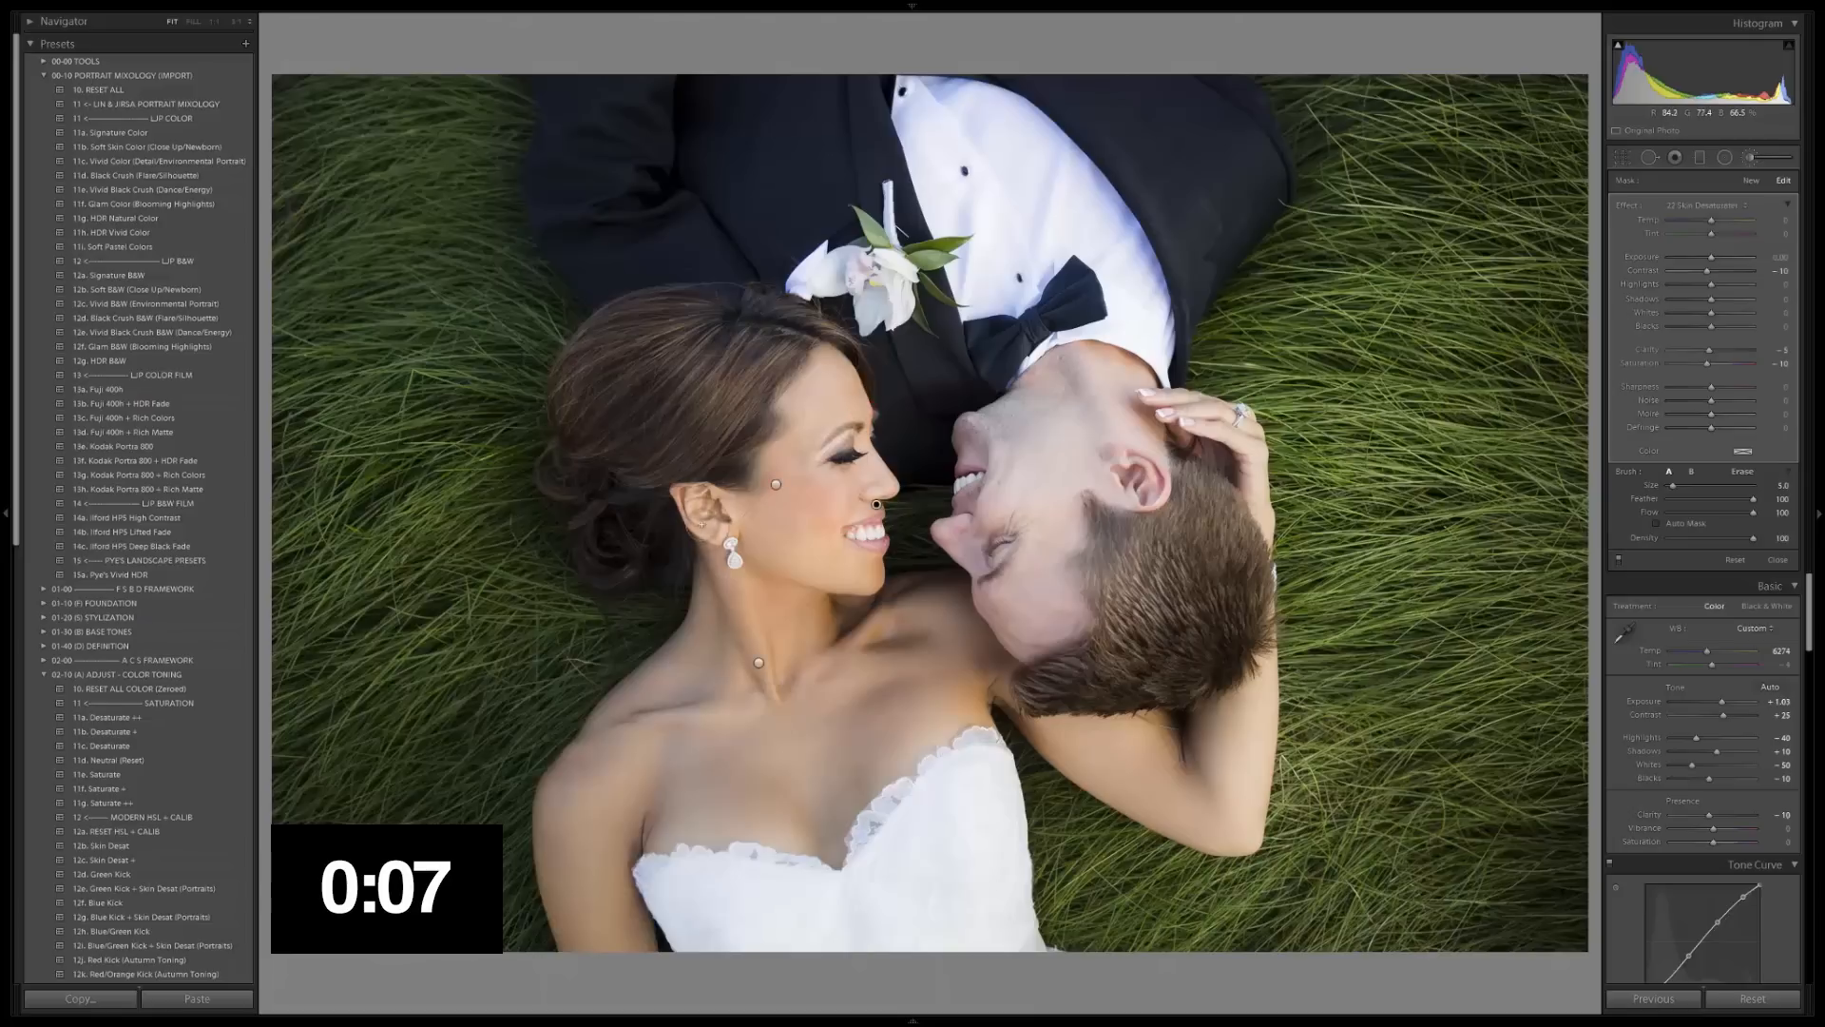
mouse_move(708, 497)
mouse_down()
mouse_move(735, 528)
mouse_move(882, 561)
mouse_move(870, 578)
mouse_move(829, 512)
mouse_move(832, 541)
mouse_move(826, 493)
mouse_up()
drag(879, 635, 859, 643)
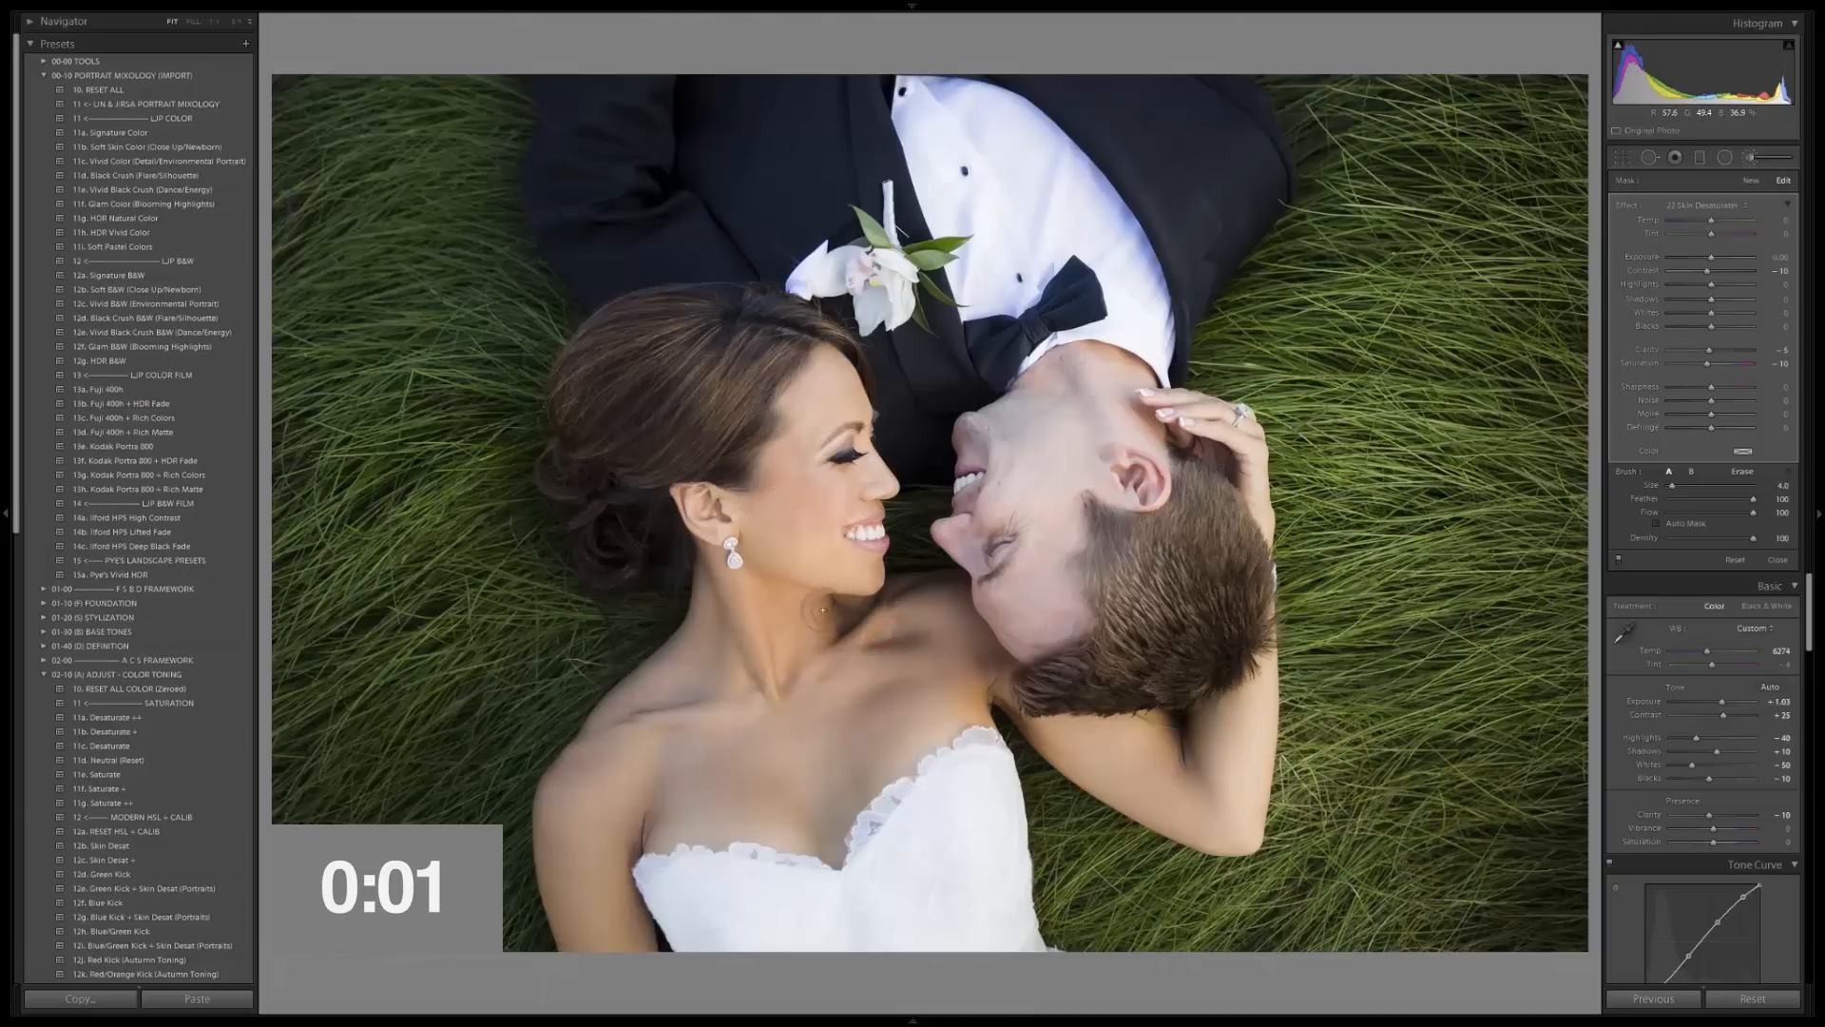
mouse_move(988, 713)
mouse_down()
mouse_move(1055, 721)
mouse_move(1006, 705)
mouse_up()
- Brush a new 26 Lip Enhancer mask over the bride's lips and strengthen it to contrast 22, clarity 22 and saturation 29
click(1710, 205)
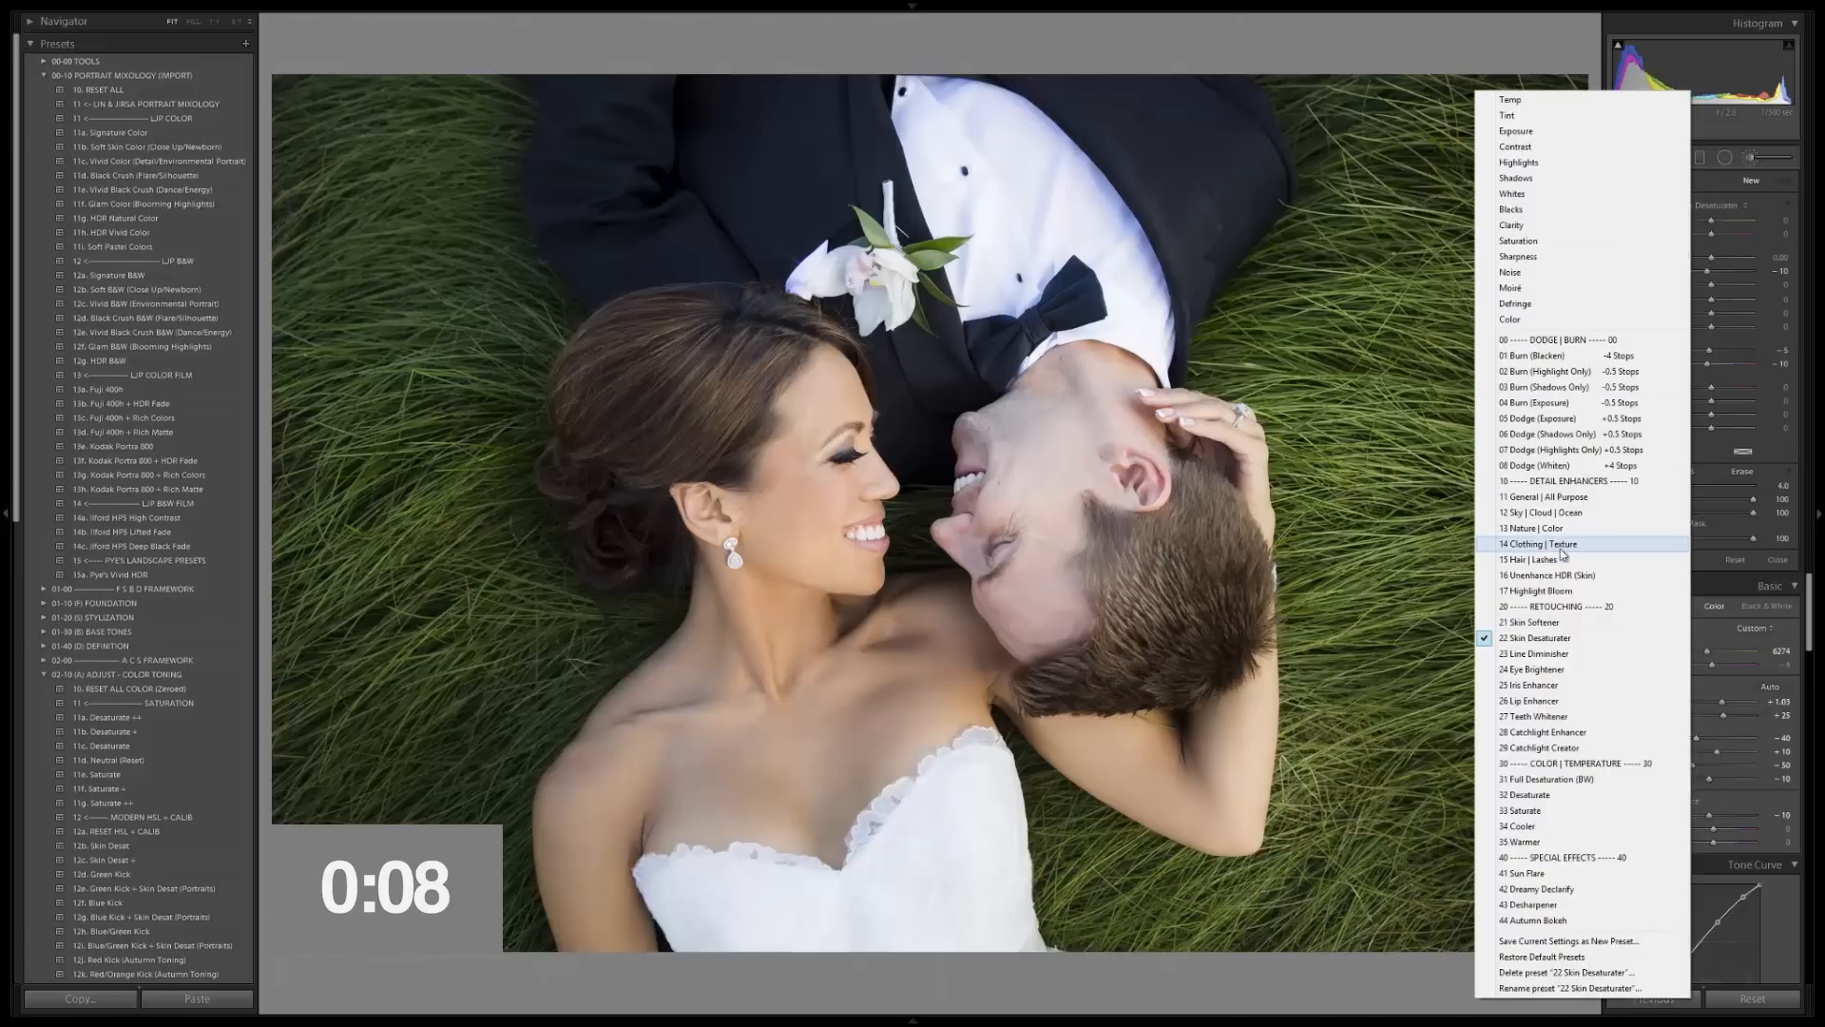
click(1558, 700)
click(869, 539)
key([)
mouse_move(869, 514)
mouse_down()
mouse_move(956, 509)
mouse_move(867, 449)
mouse_up()
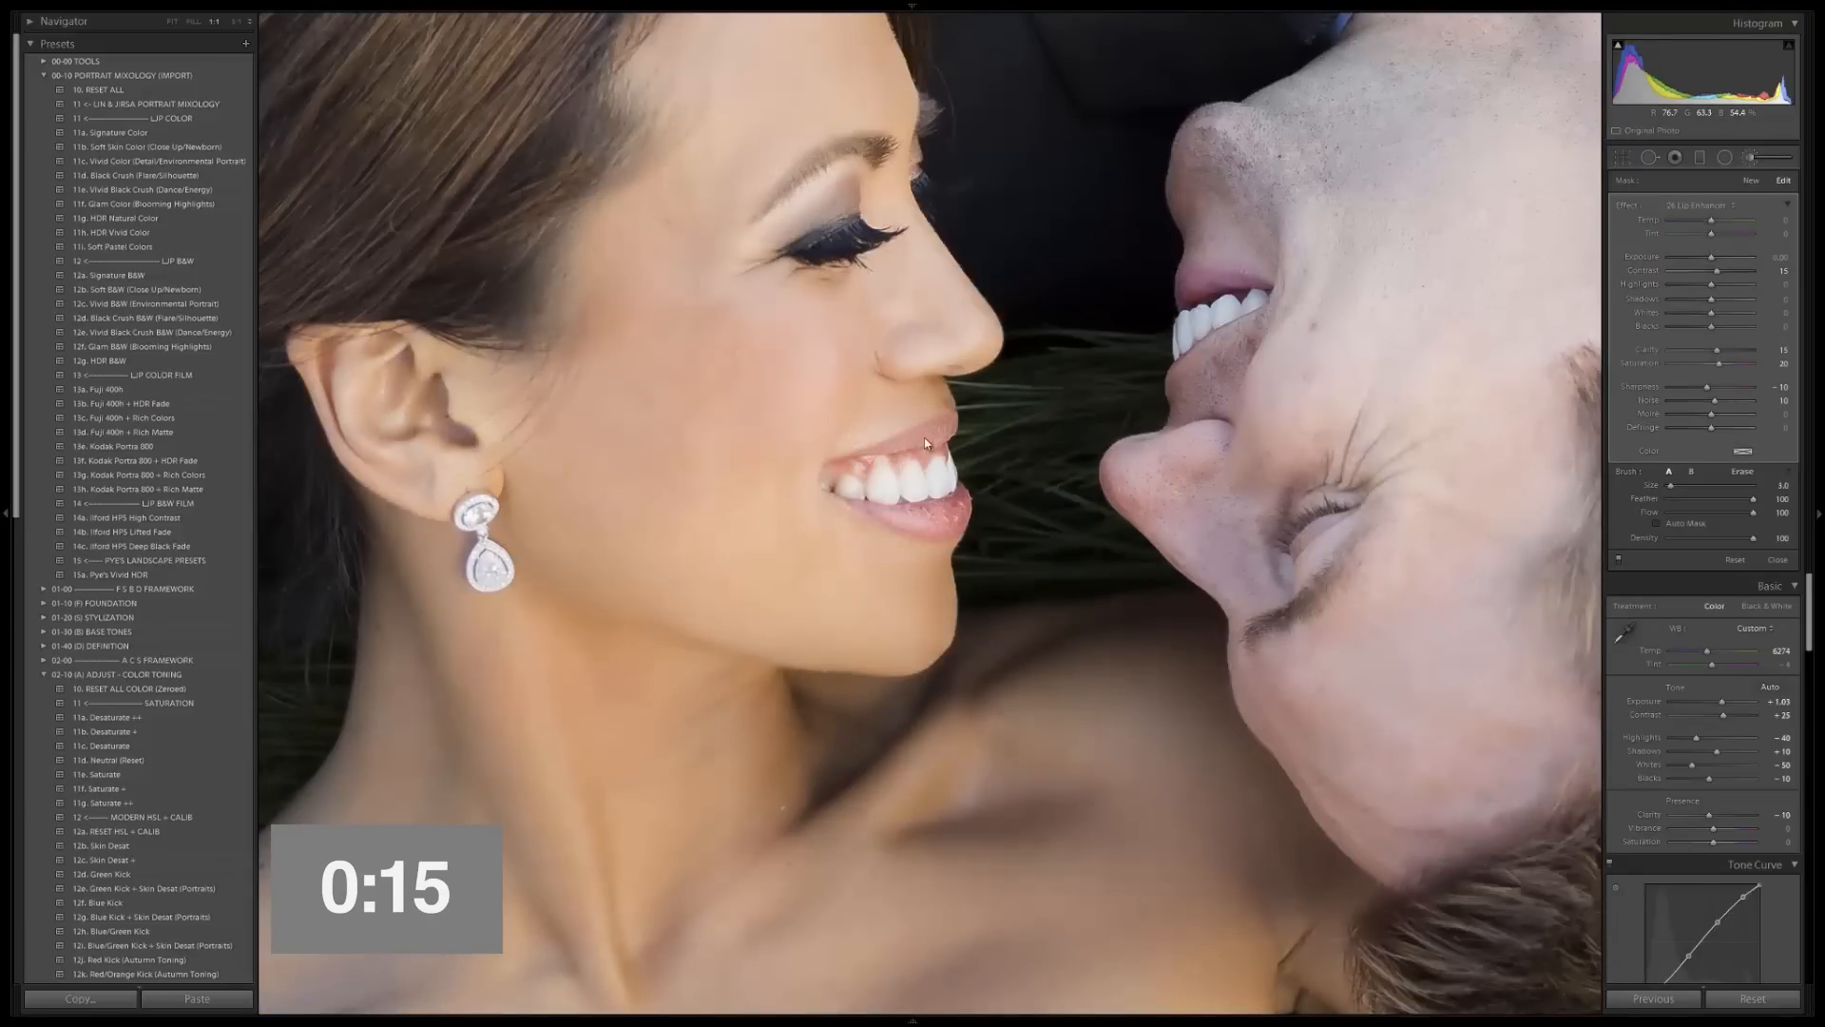
key(z)
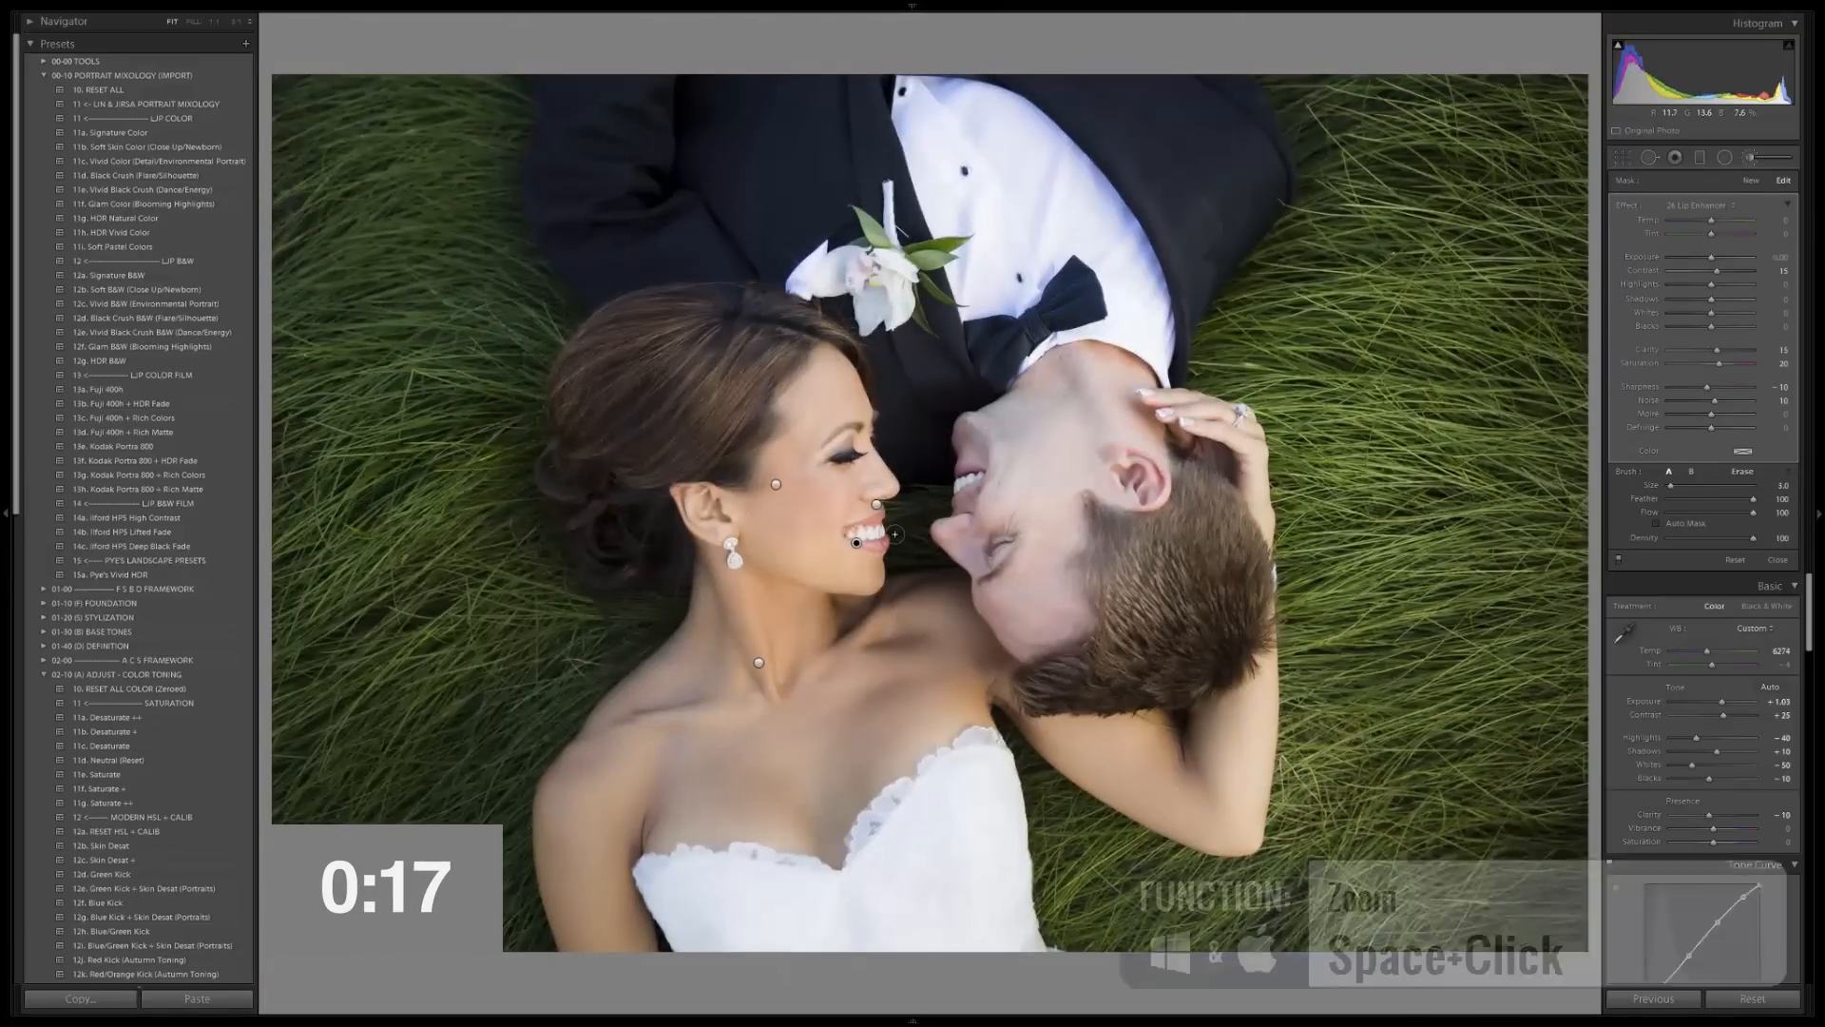
key(alt)
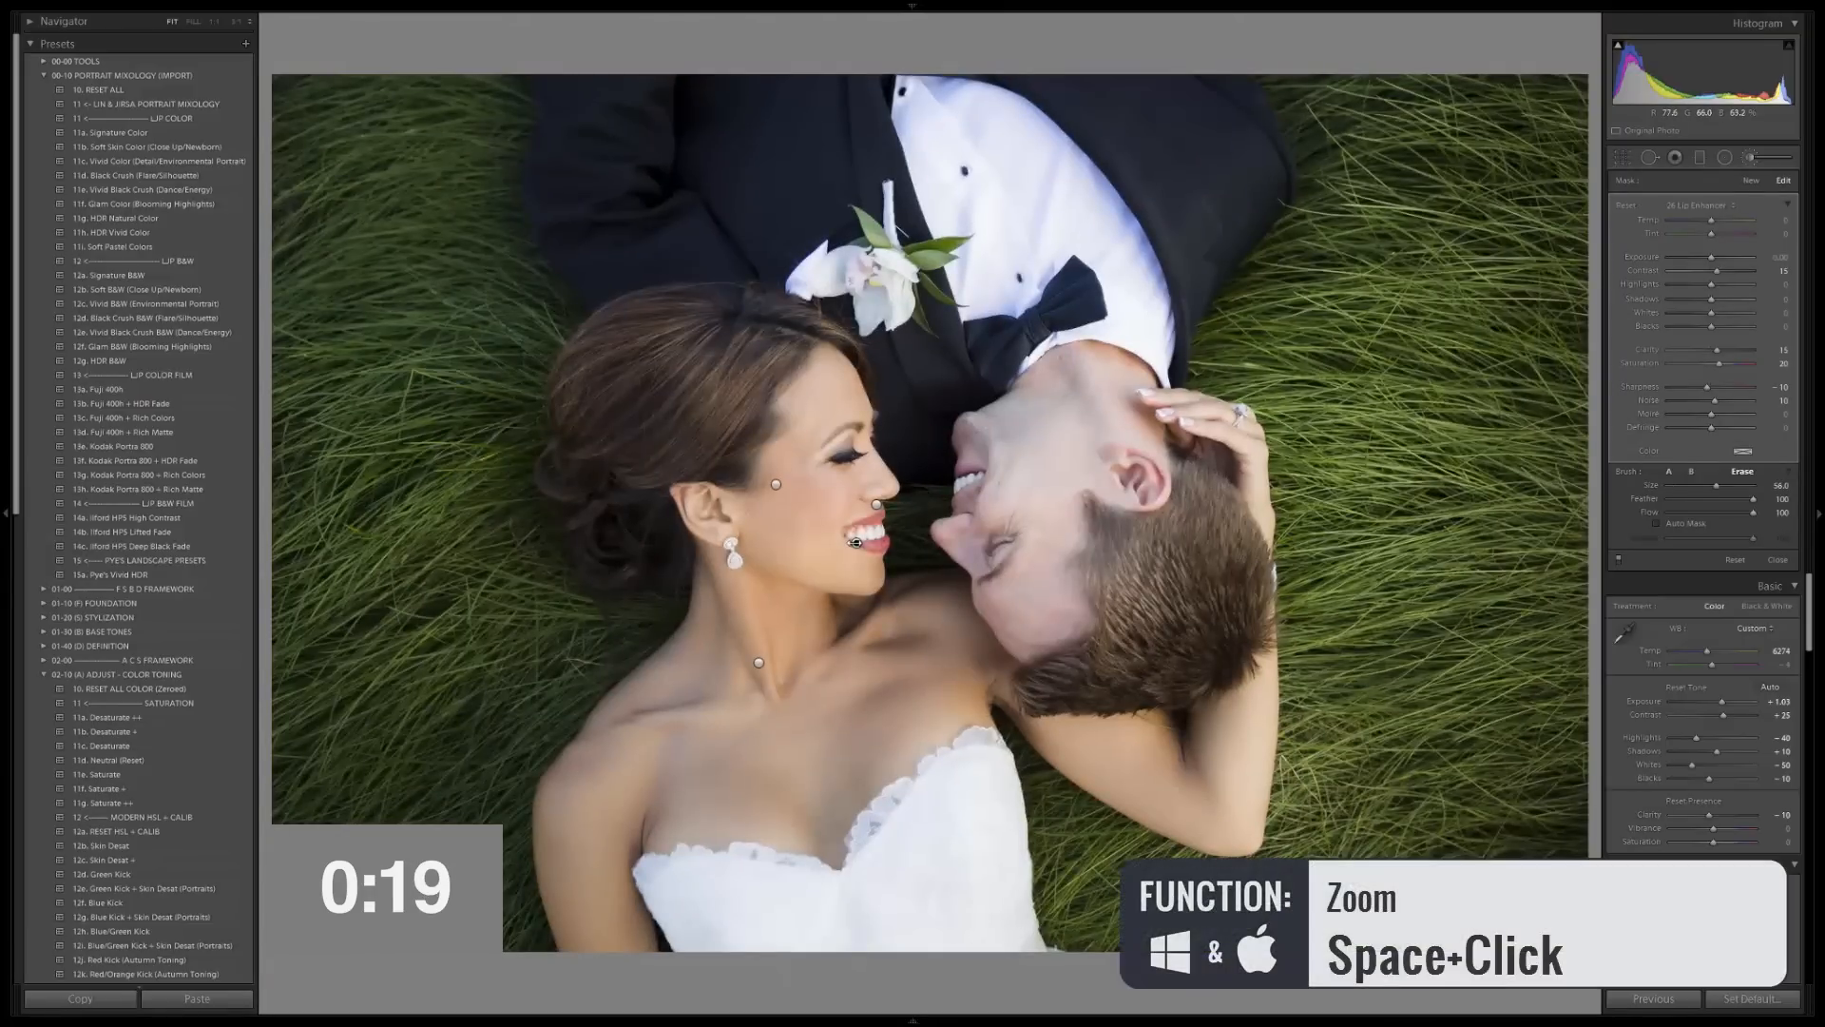
drag(856, 542, 874, 553)
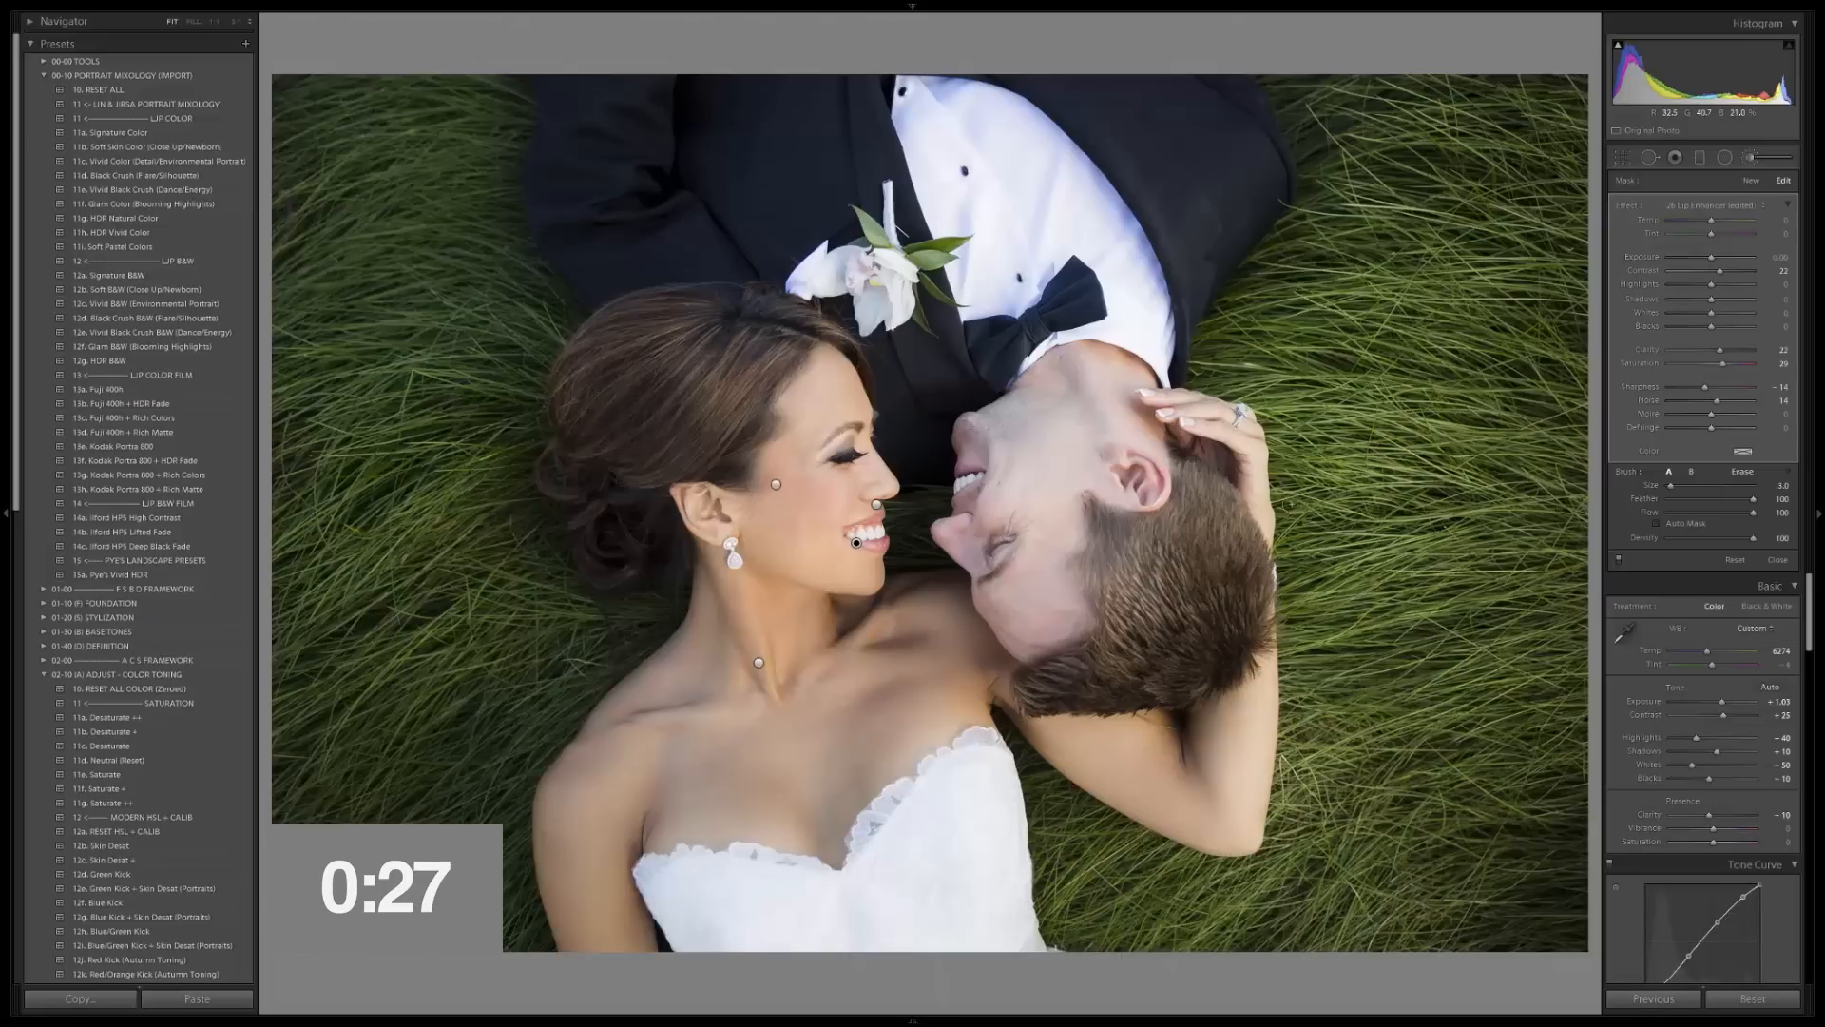
- Brush a new 11 General | All Purpose mask over the bride's earring to enhance its detail
click(1751, 181)
click(1716, 205)
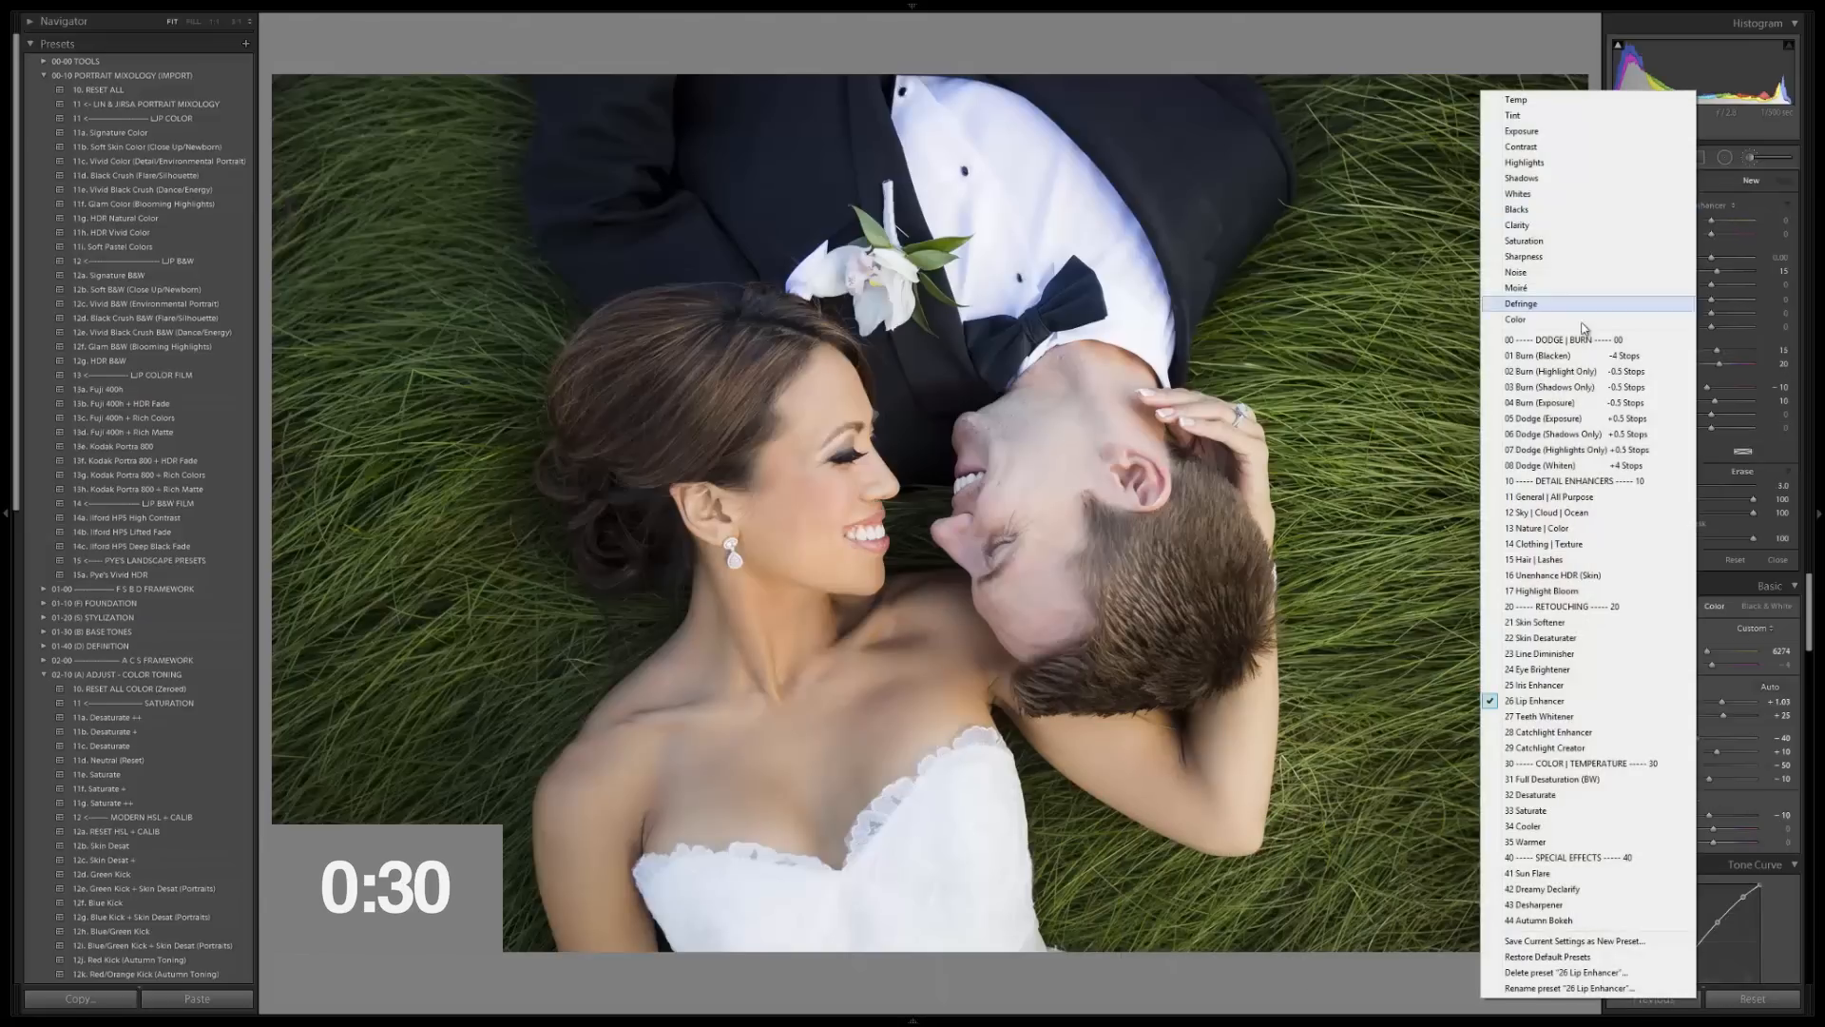
click(1552, 495)
key(z)
click(827, 464)
drag(827, 464, 836, 518)
- Erase the earring enhancement from the surrounding skin with a small eraser brush of size 4
key(alt)
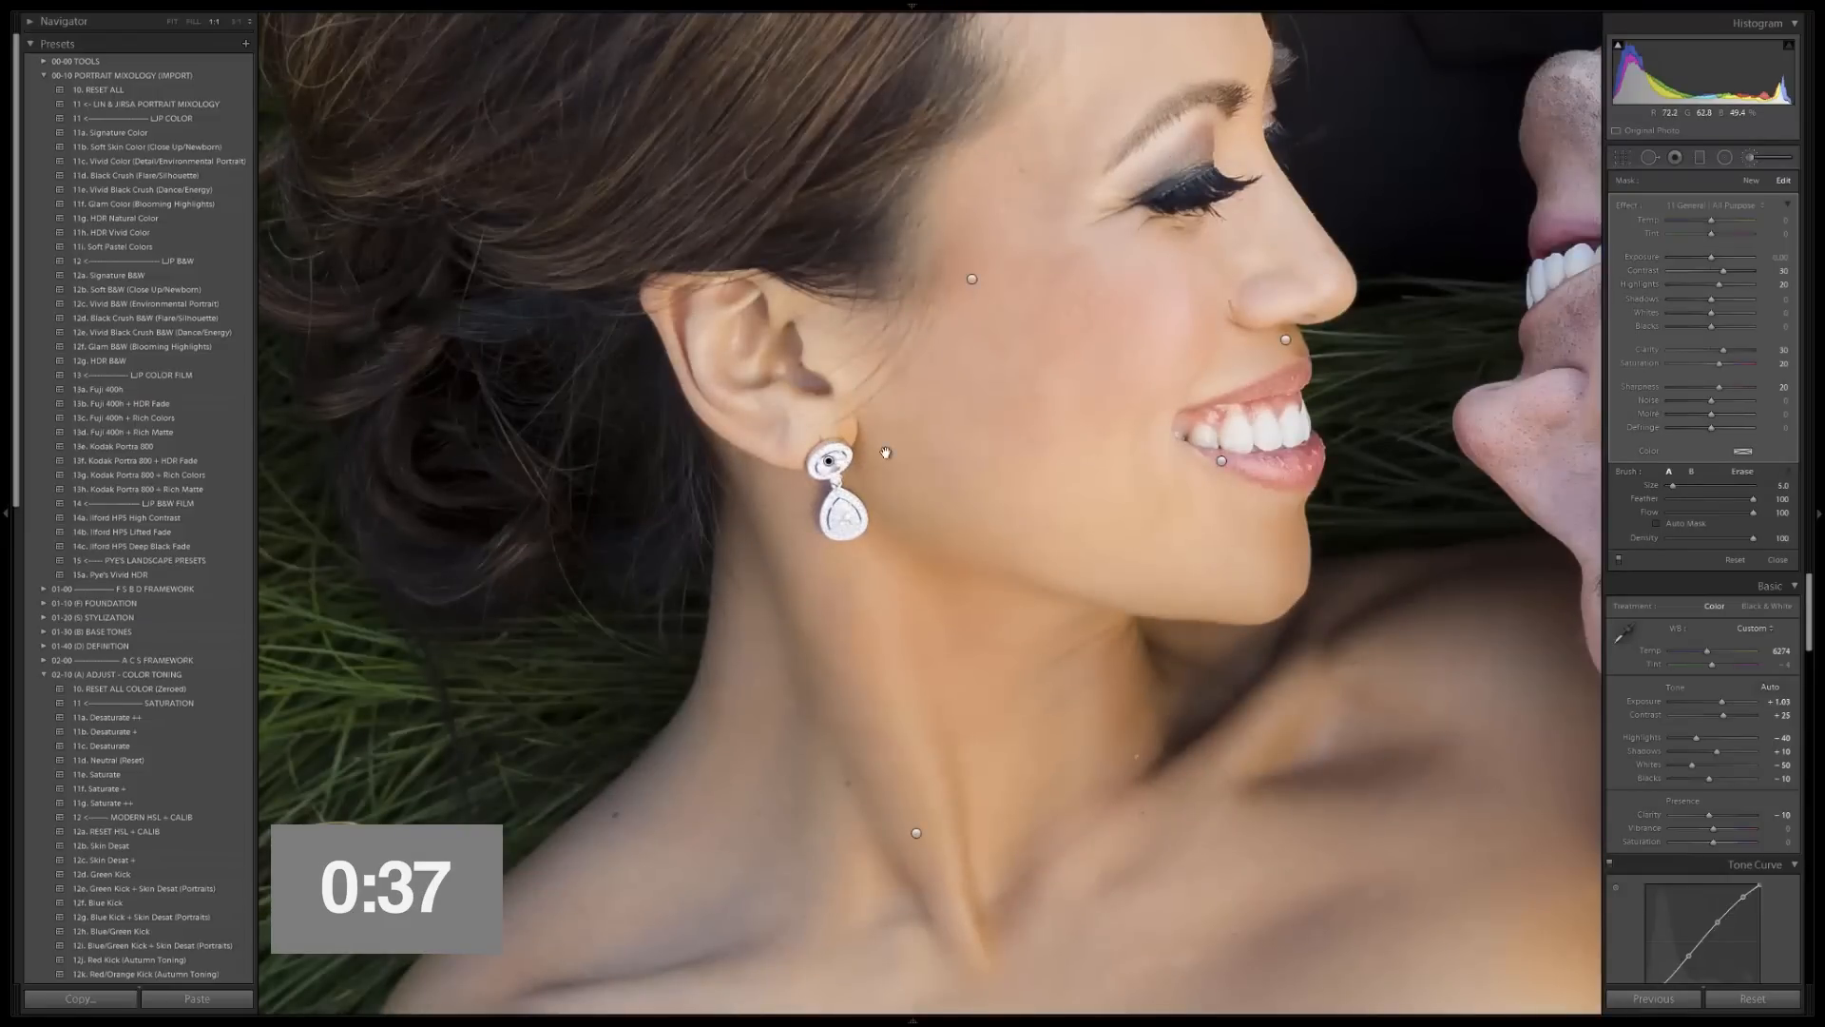
scroll(836, 518, down, 2)
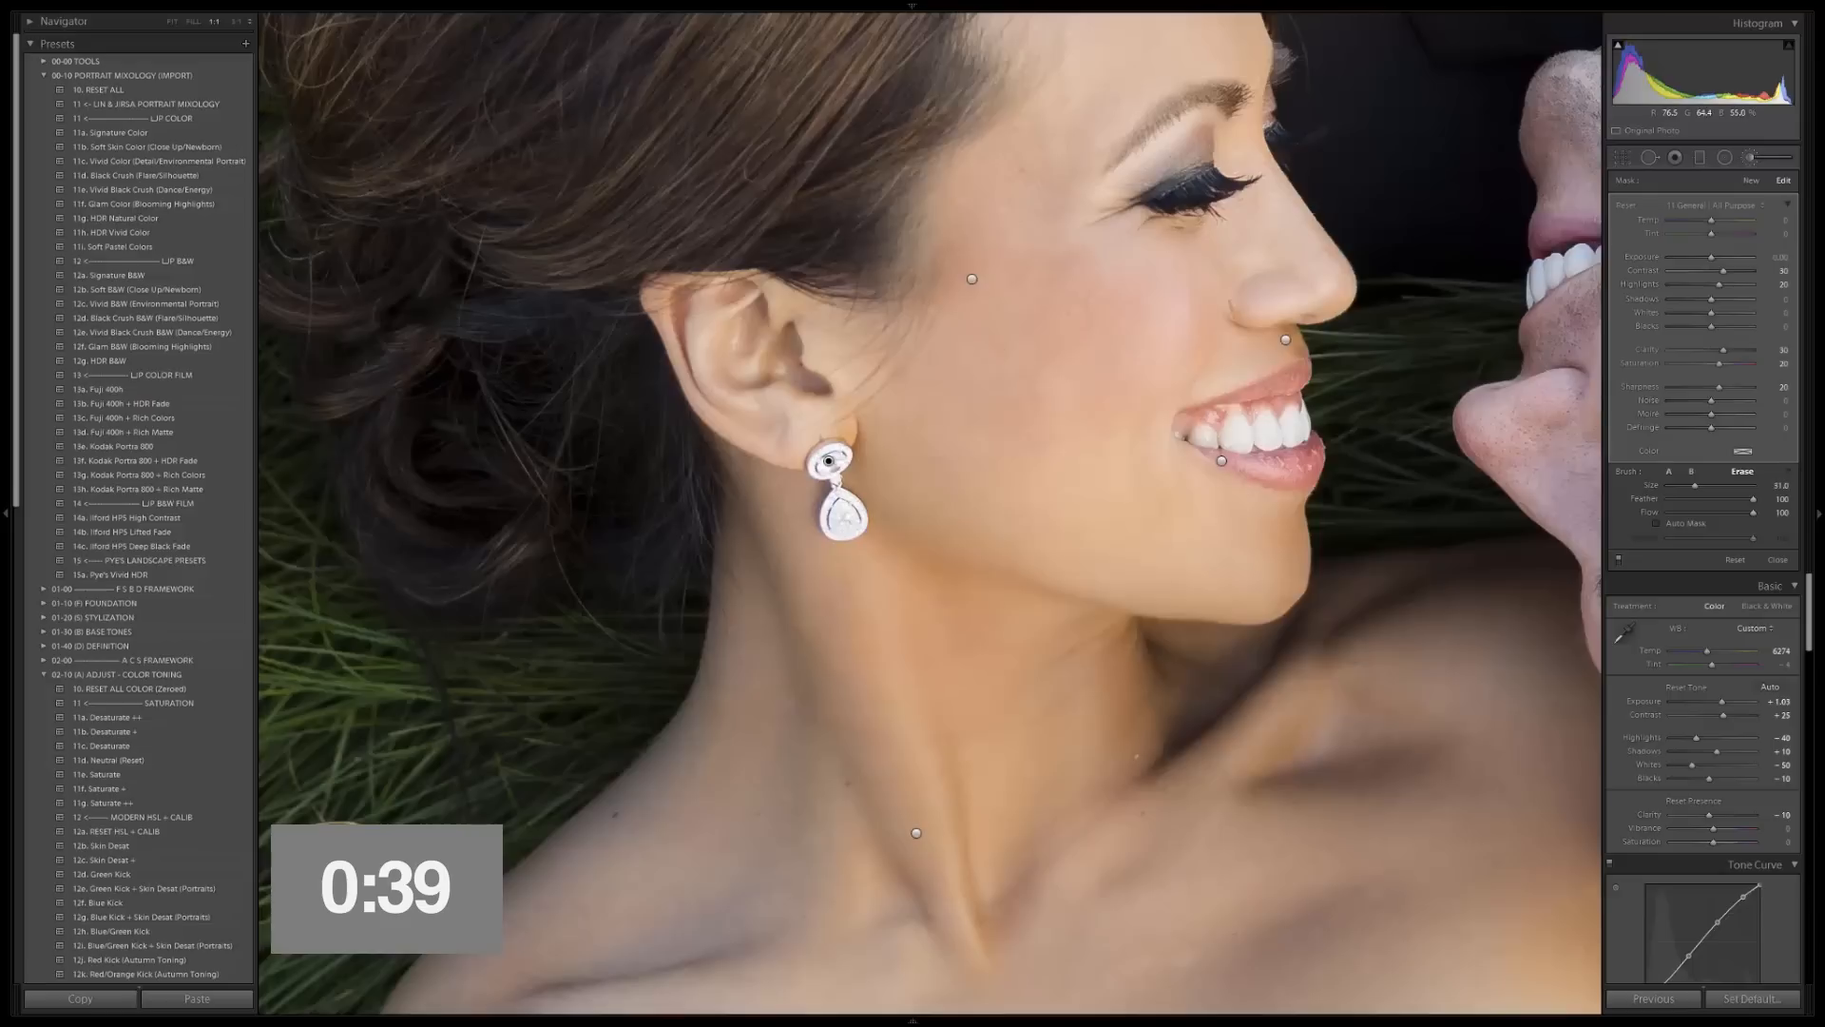
scroll(961, 460, down, 15)
mouse_move(844, 415)
mouse_down()
mouse_move(872, 449)
mouse_move(824, 416)
mouse_move(791, 453)
mouse_move(805, 504)
mouse_move(868, 477)
mouse_up()
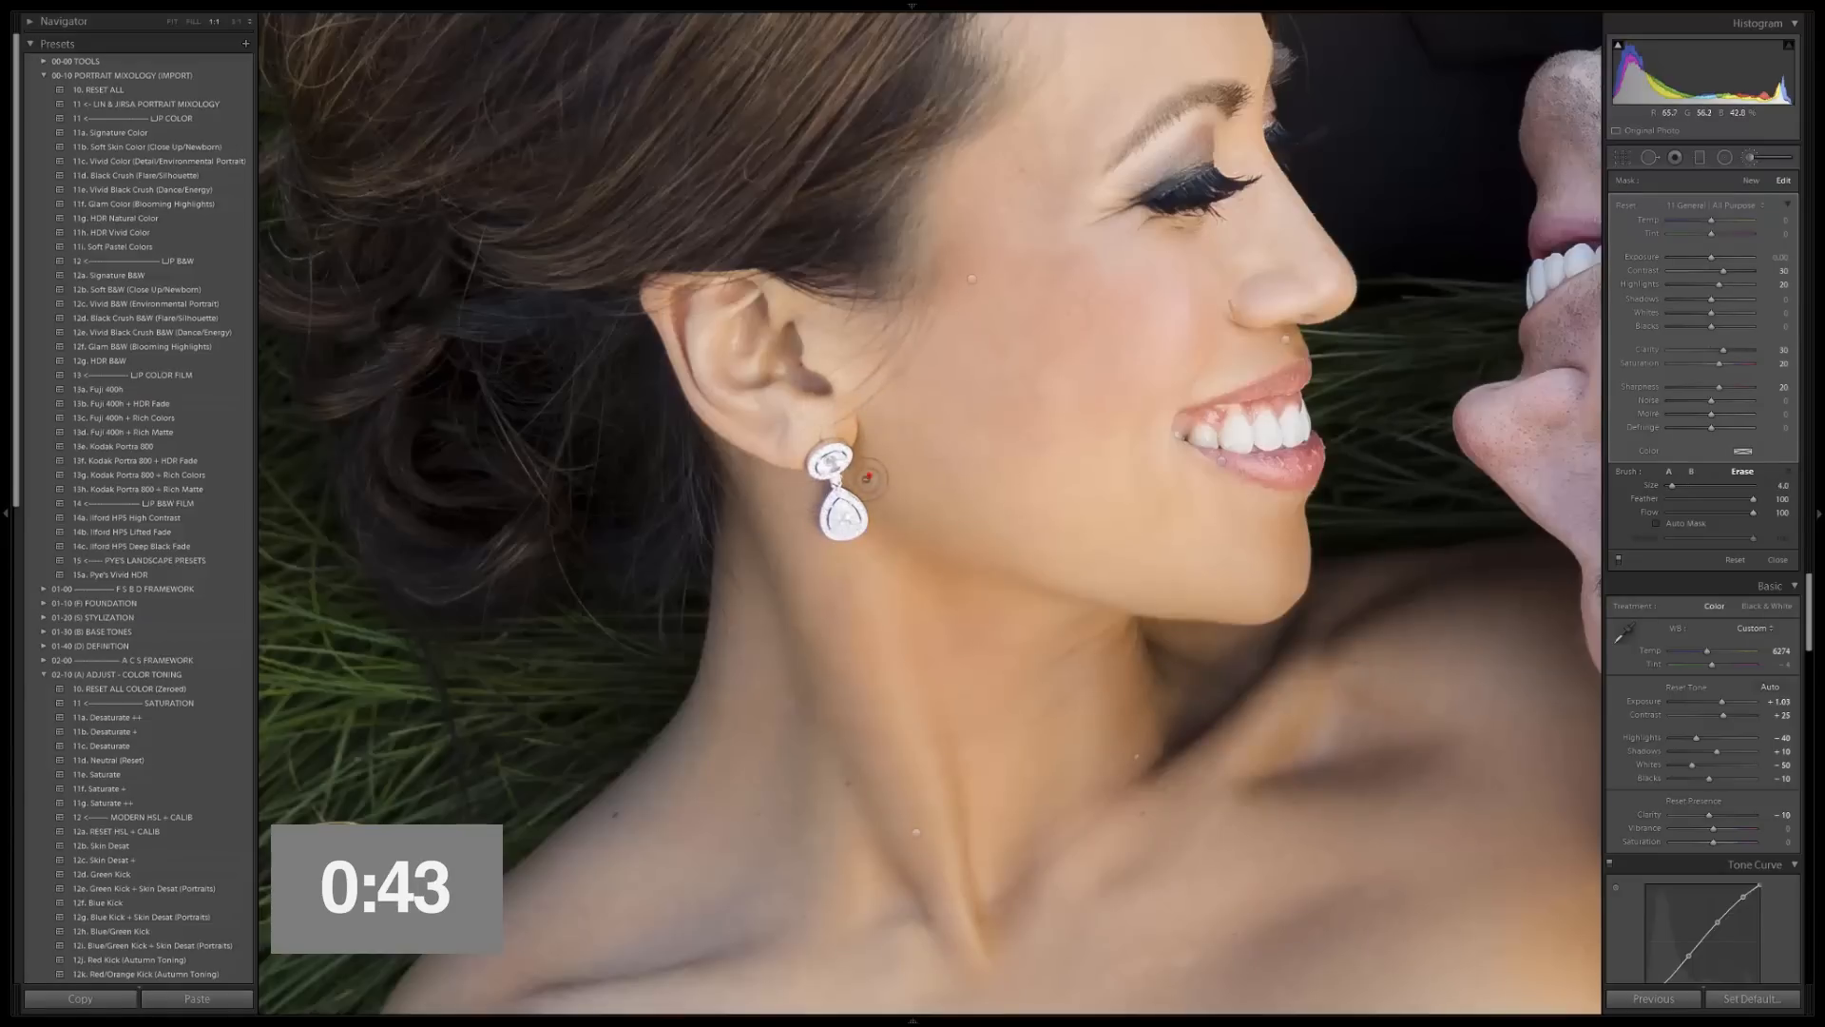
key(z)
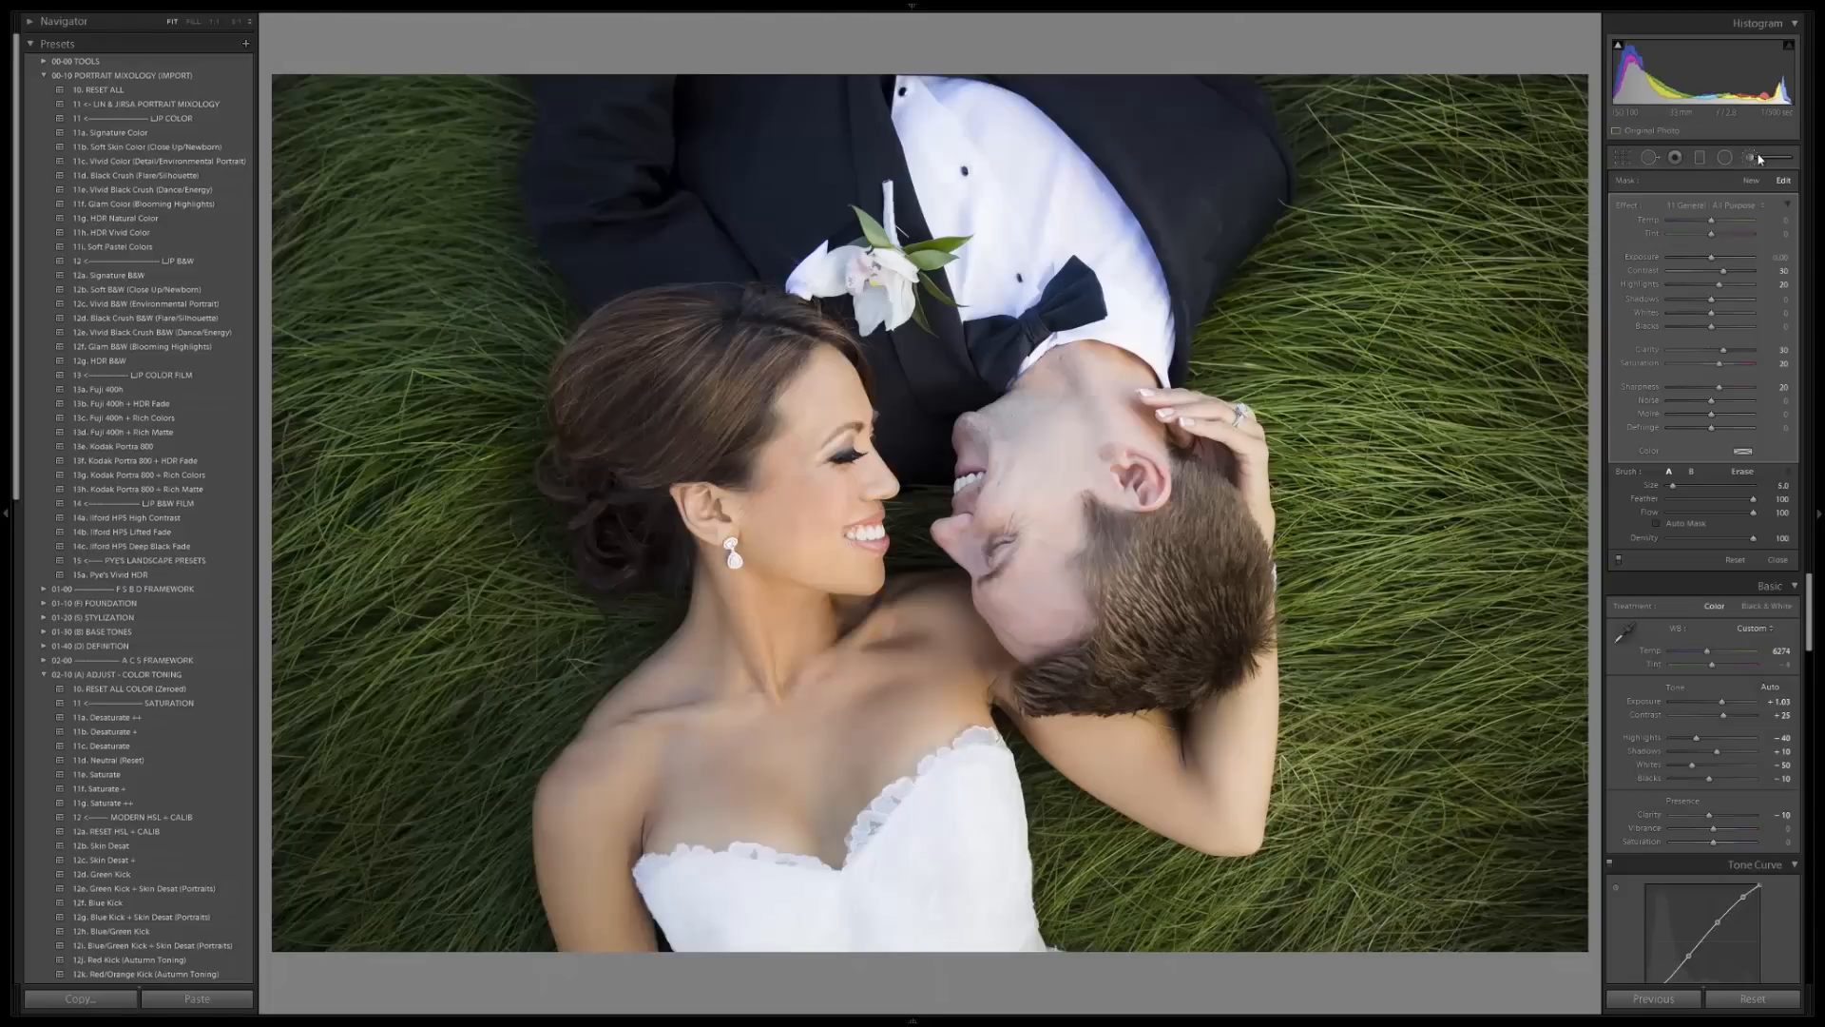
- Close the adjustment brush and view the retouched couple photo from the library in a full-screen, lights-out preview
click(1757, 158)
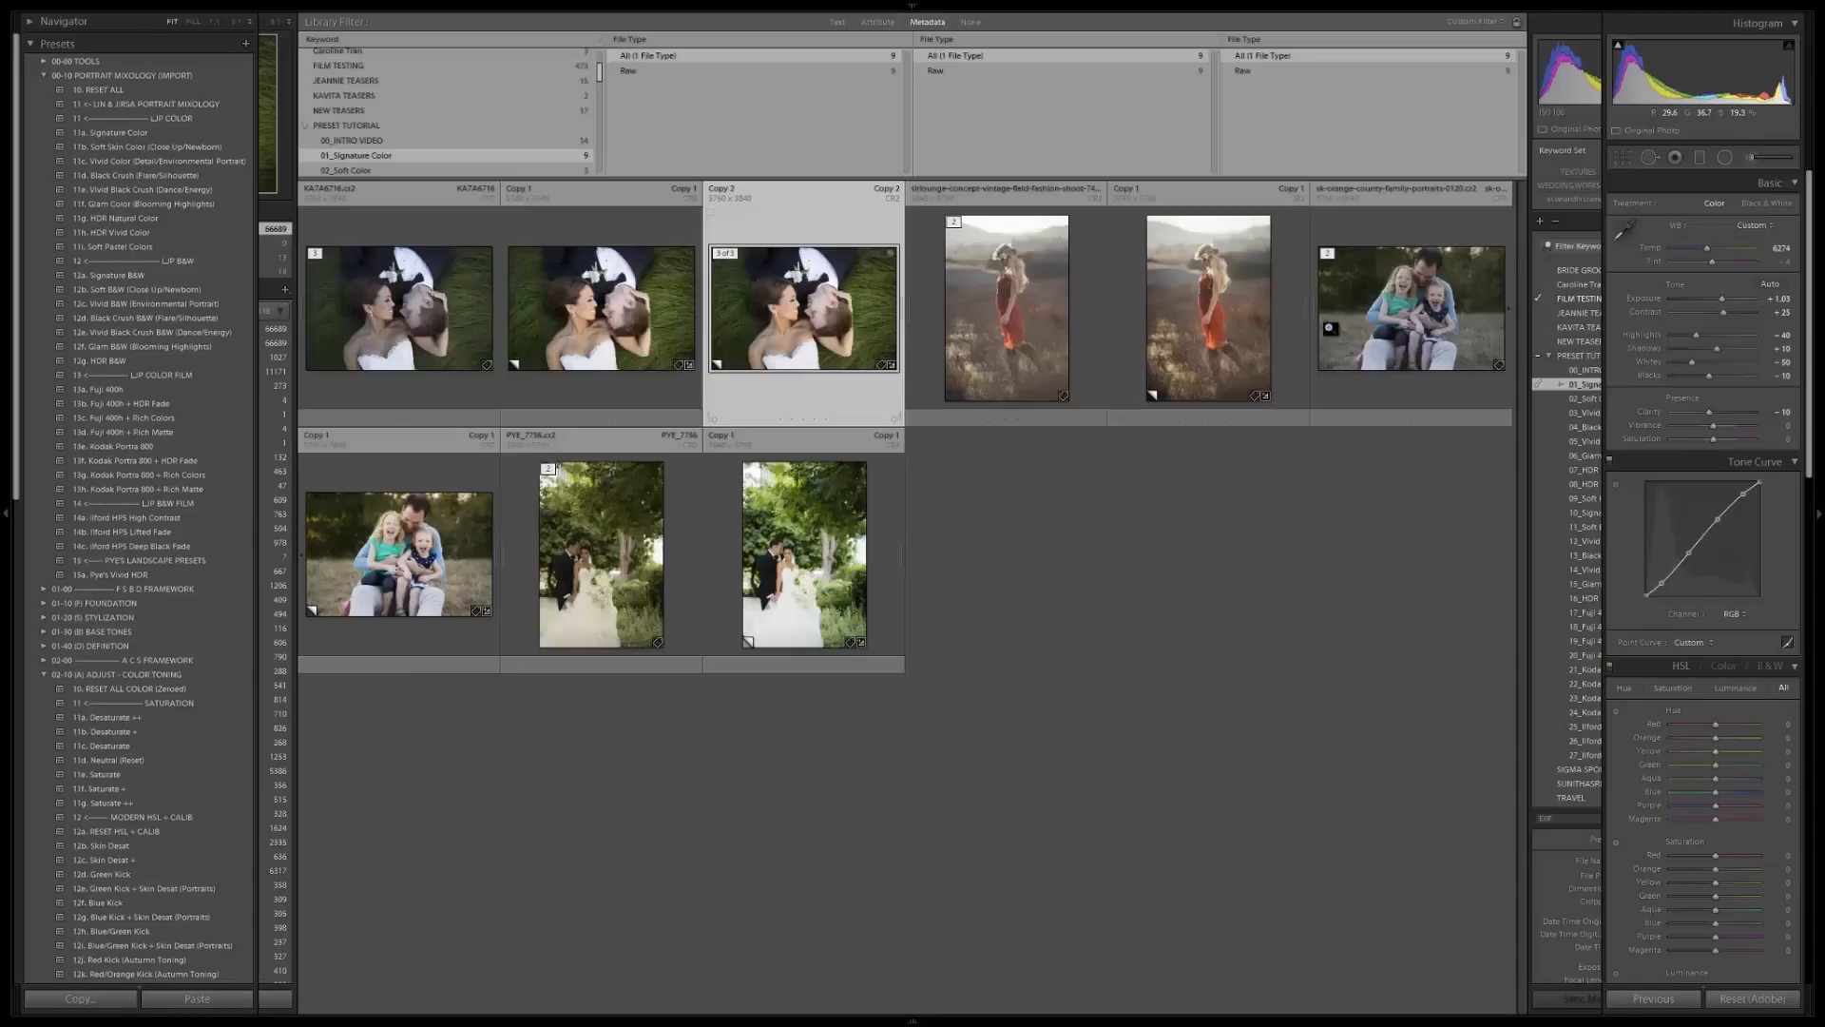
key(f)
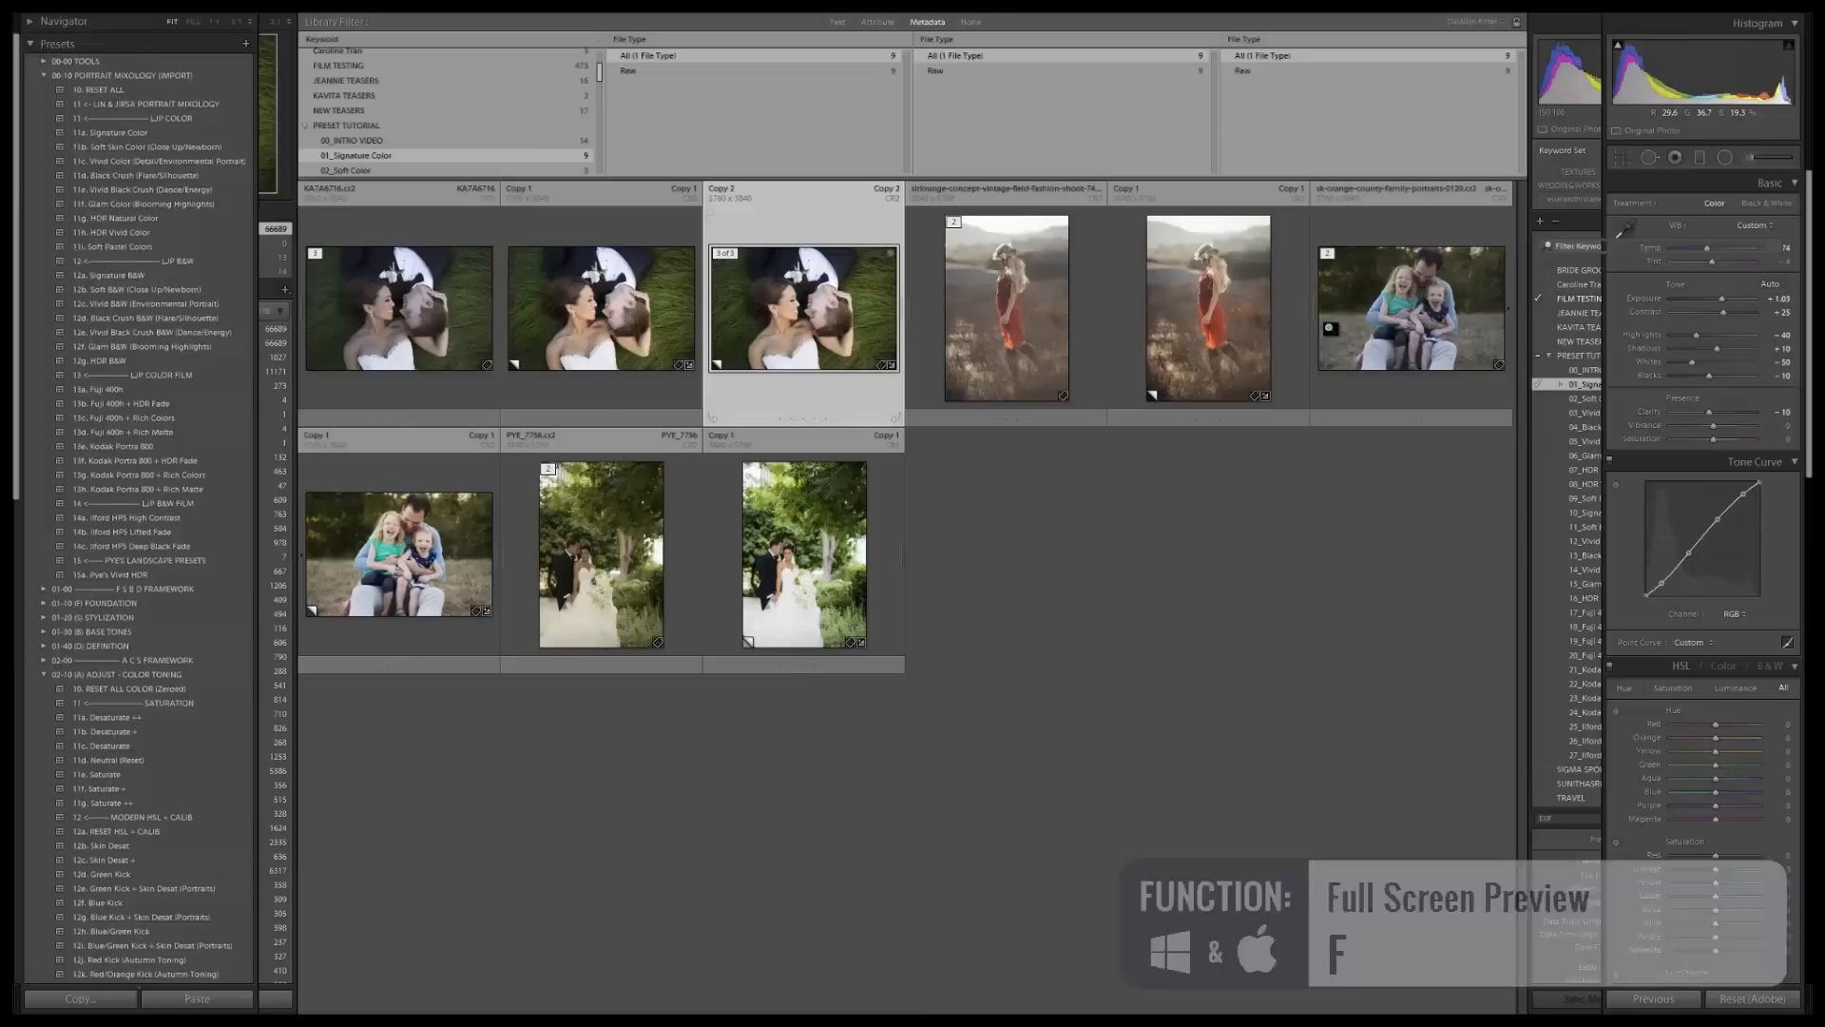
key(l)
key(l)
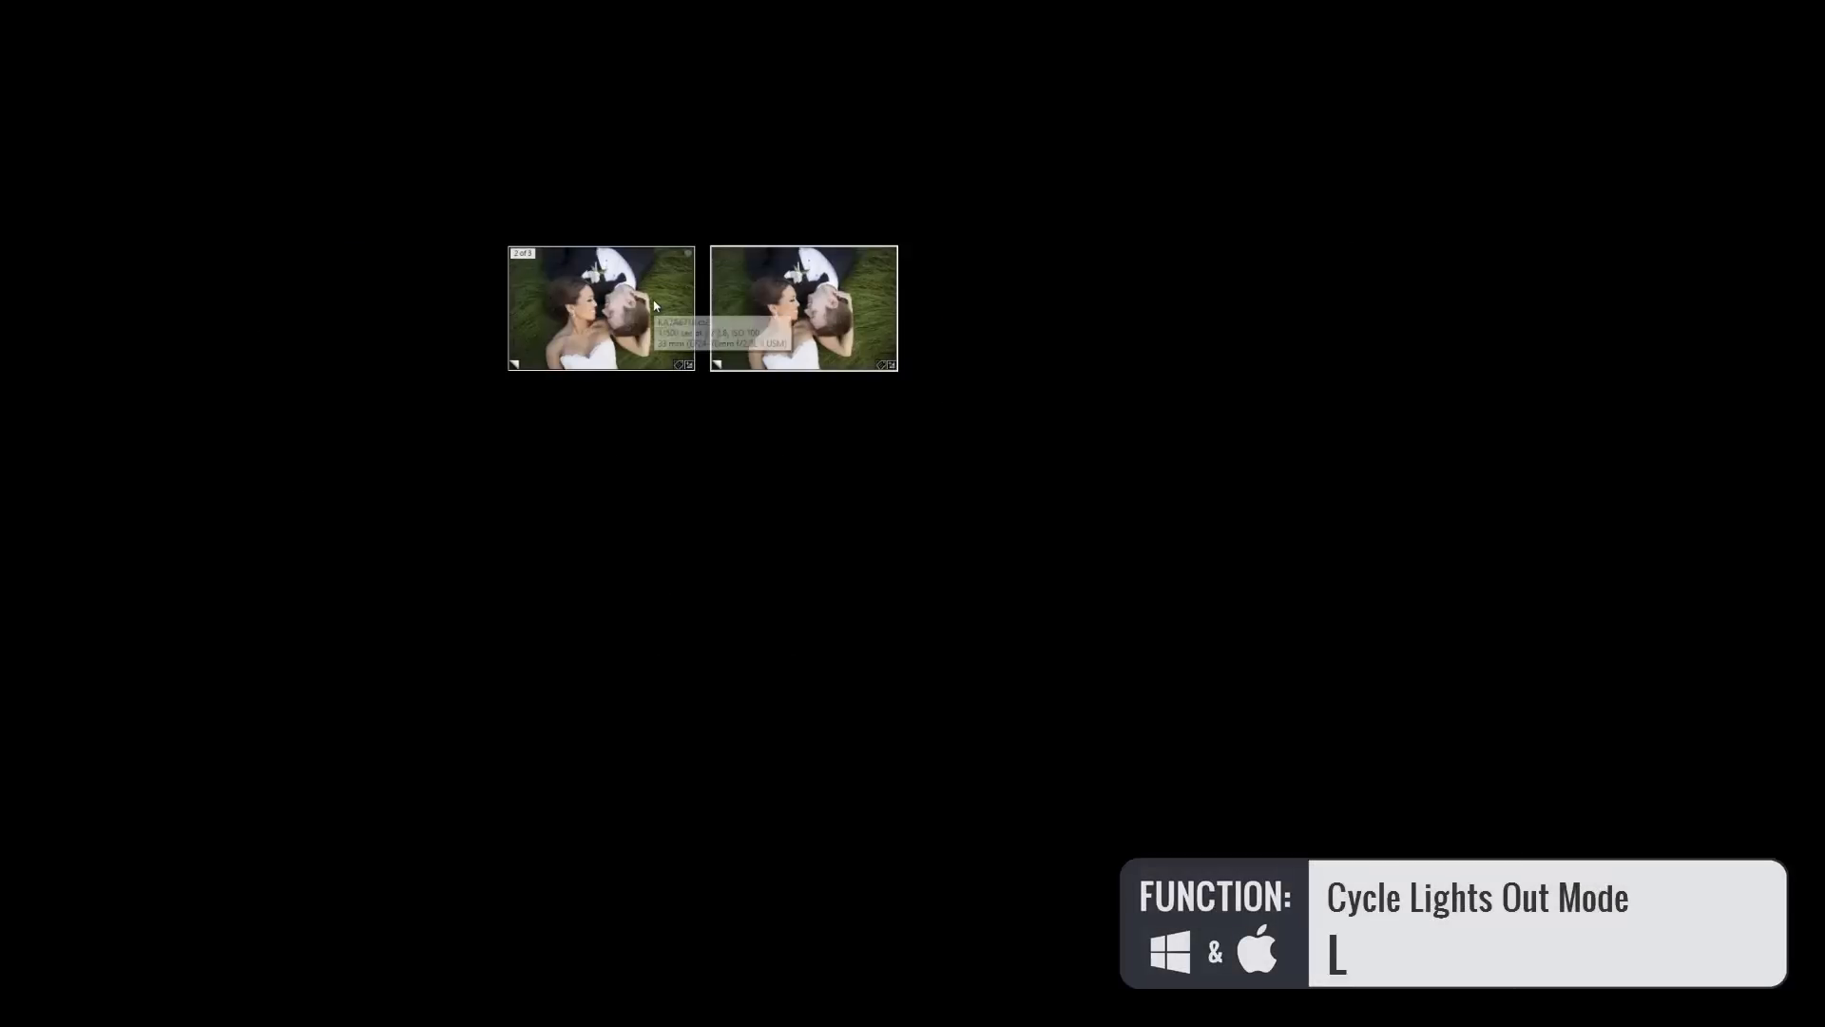
double_click(725, 291)
key(l)
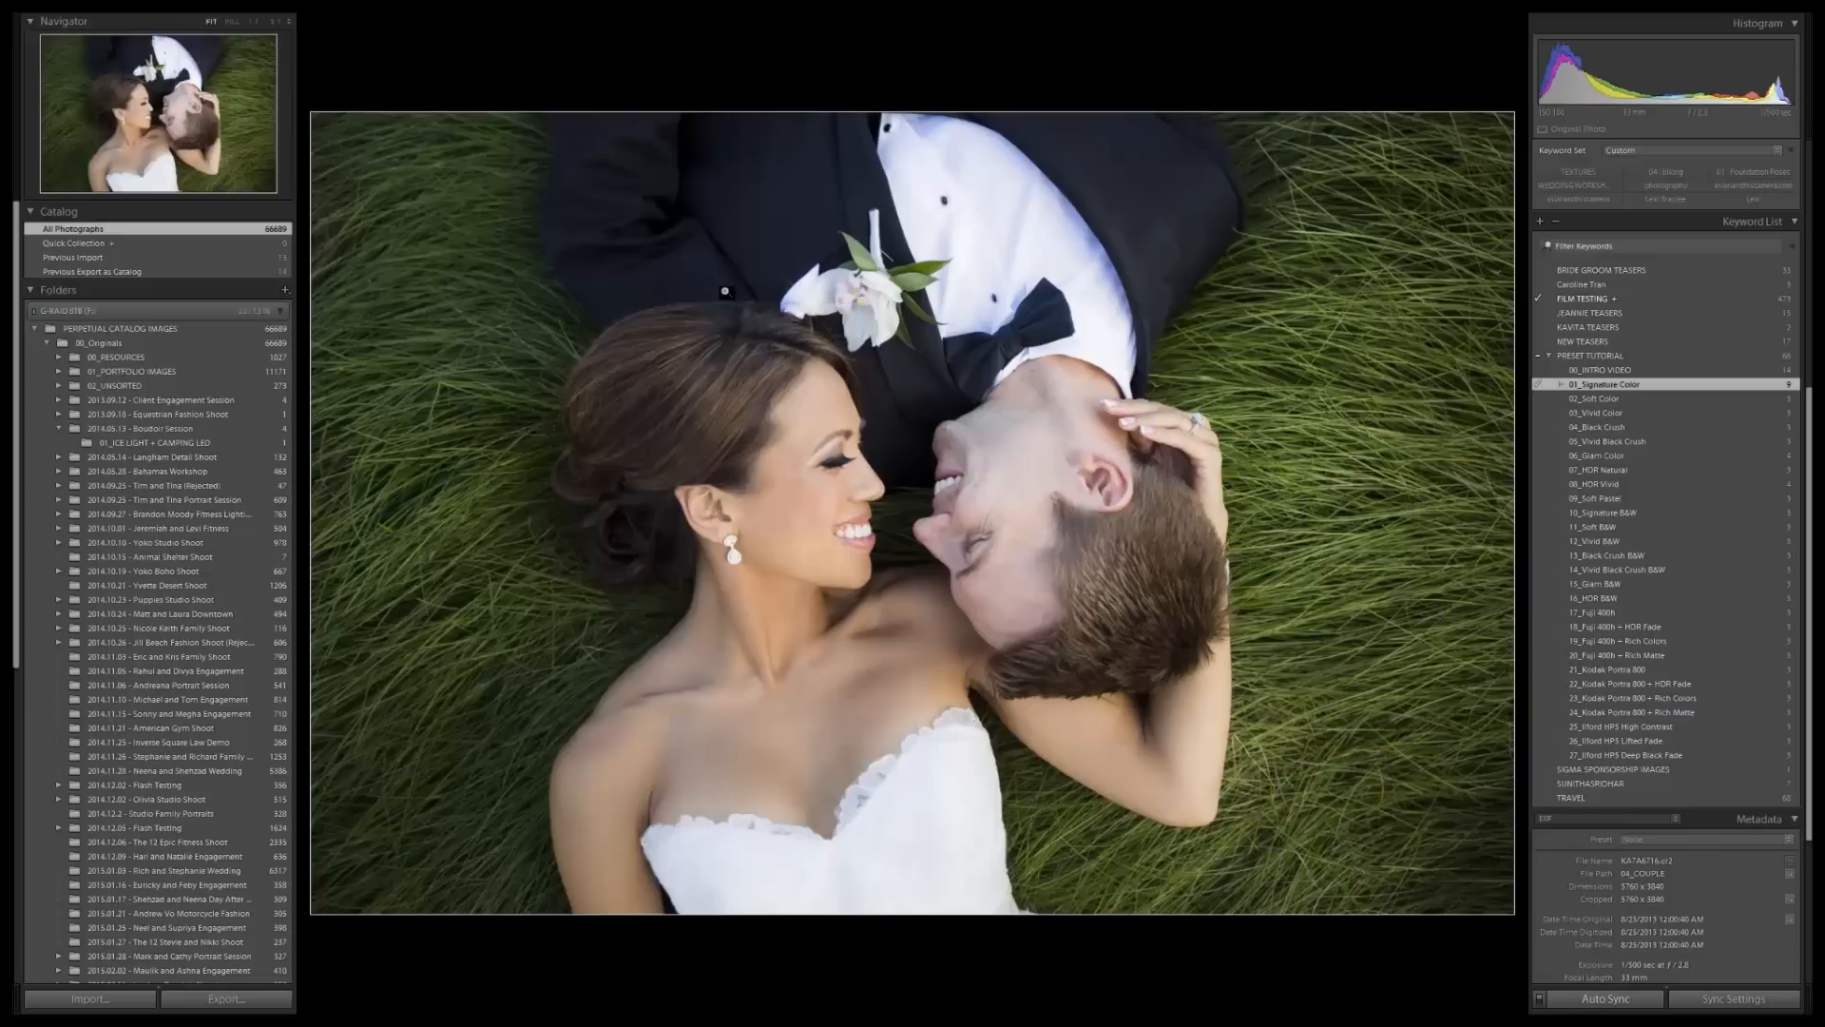
key(f)
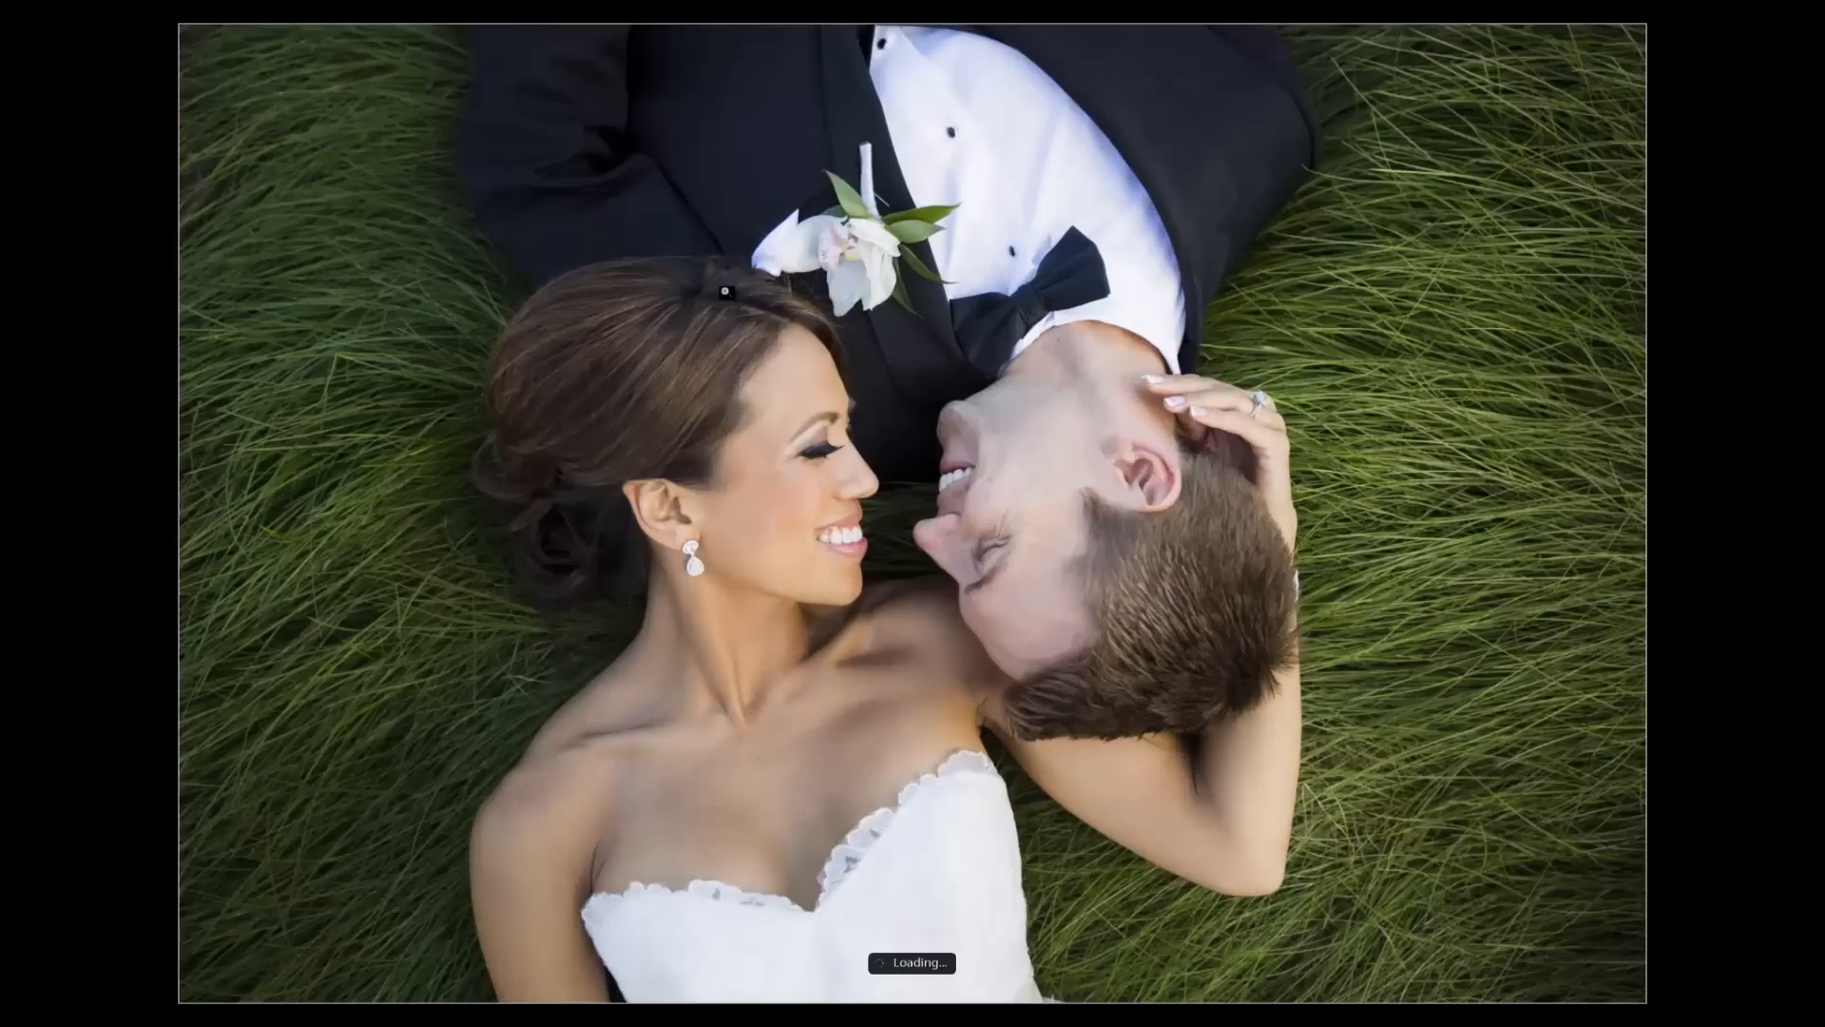